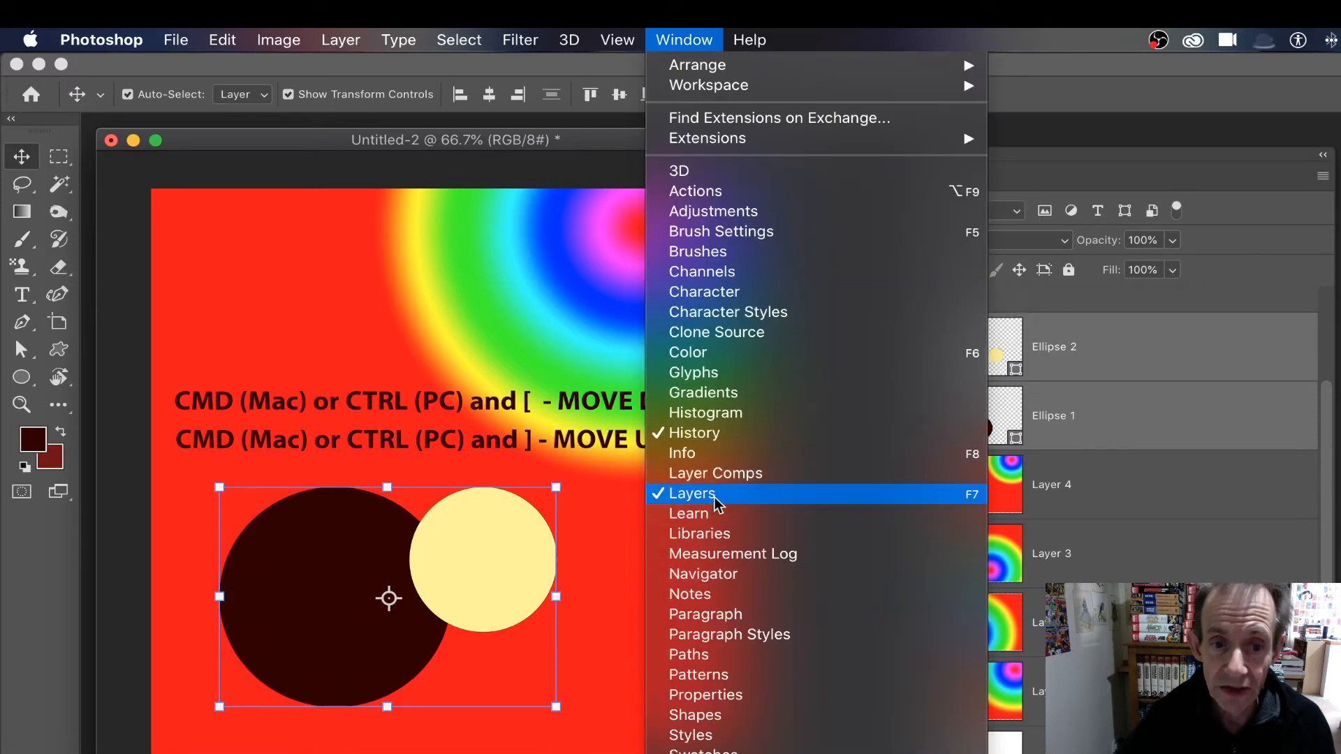
- Select the Ellipse 2 layer and lower it one level at a time until it sits directly below Layer 1
{"action": "left_click", "coordinate": [1121, 164]}
{"action": "left_click", "coordinate": [1076, 511]}
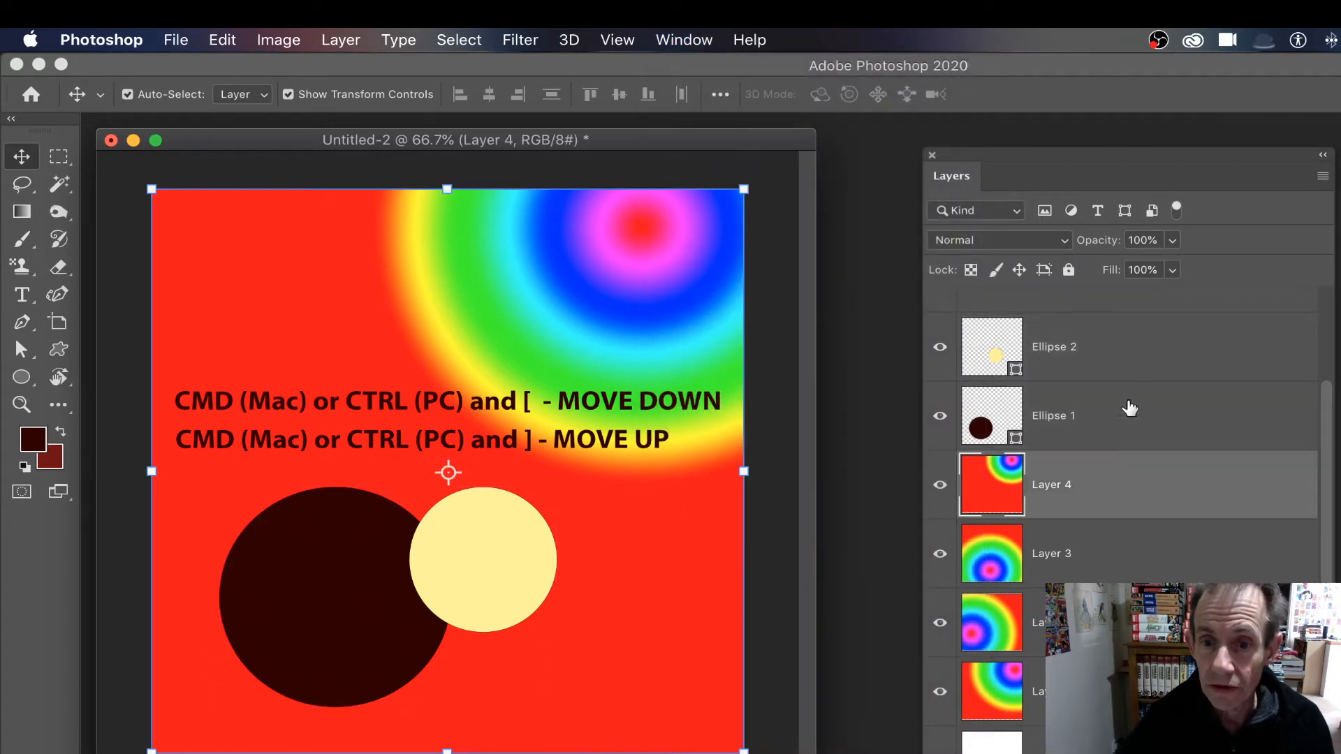
{"action": "left_click", "coordinate": [1073, 350]}
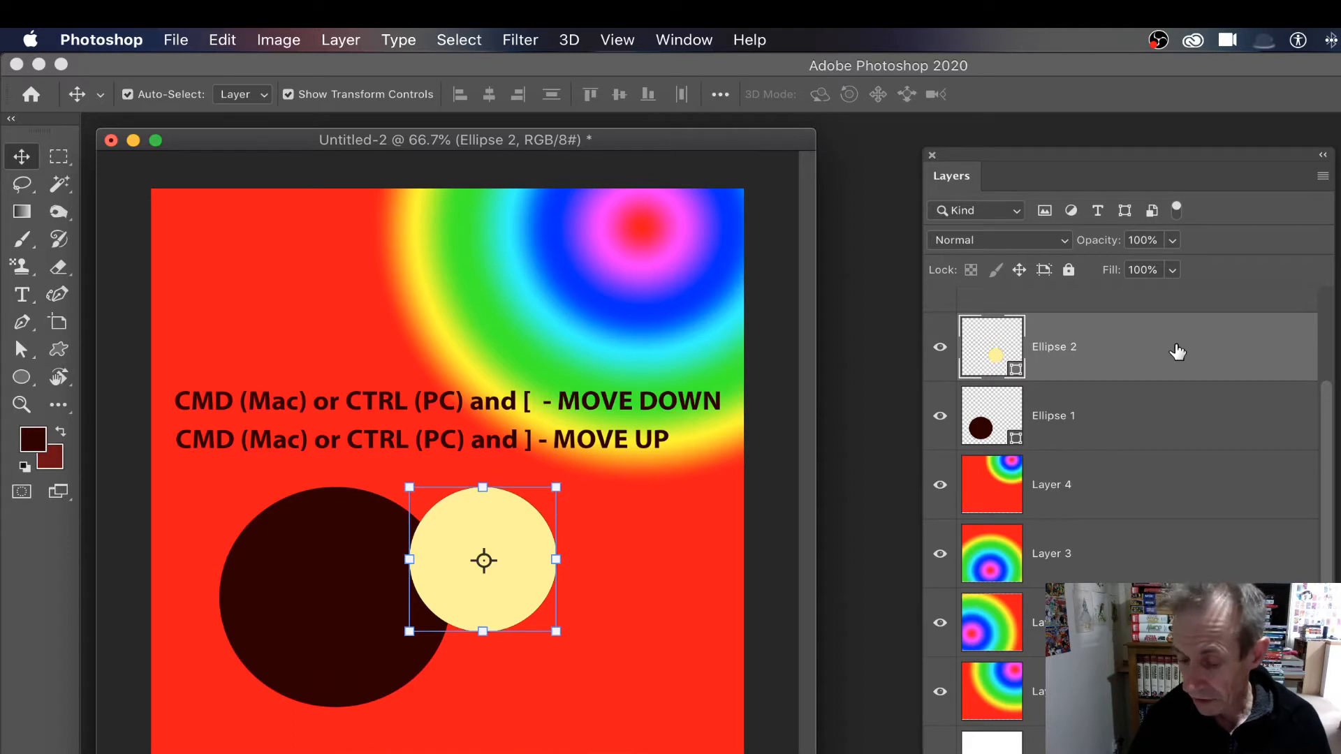
{"action": "key", "text": "super"}
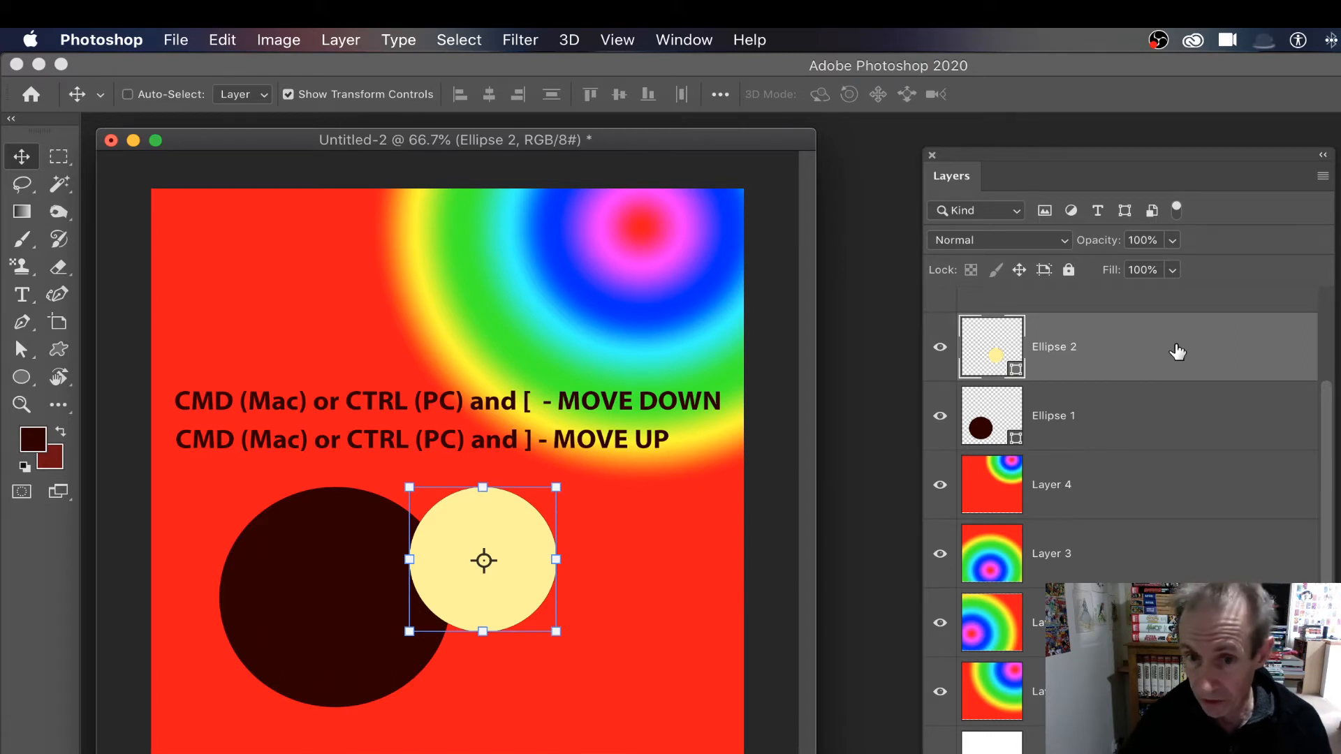
{"action": "key", "text": "super+bracketleft"}
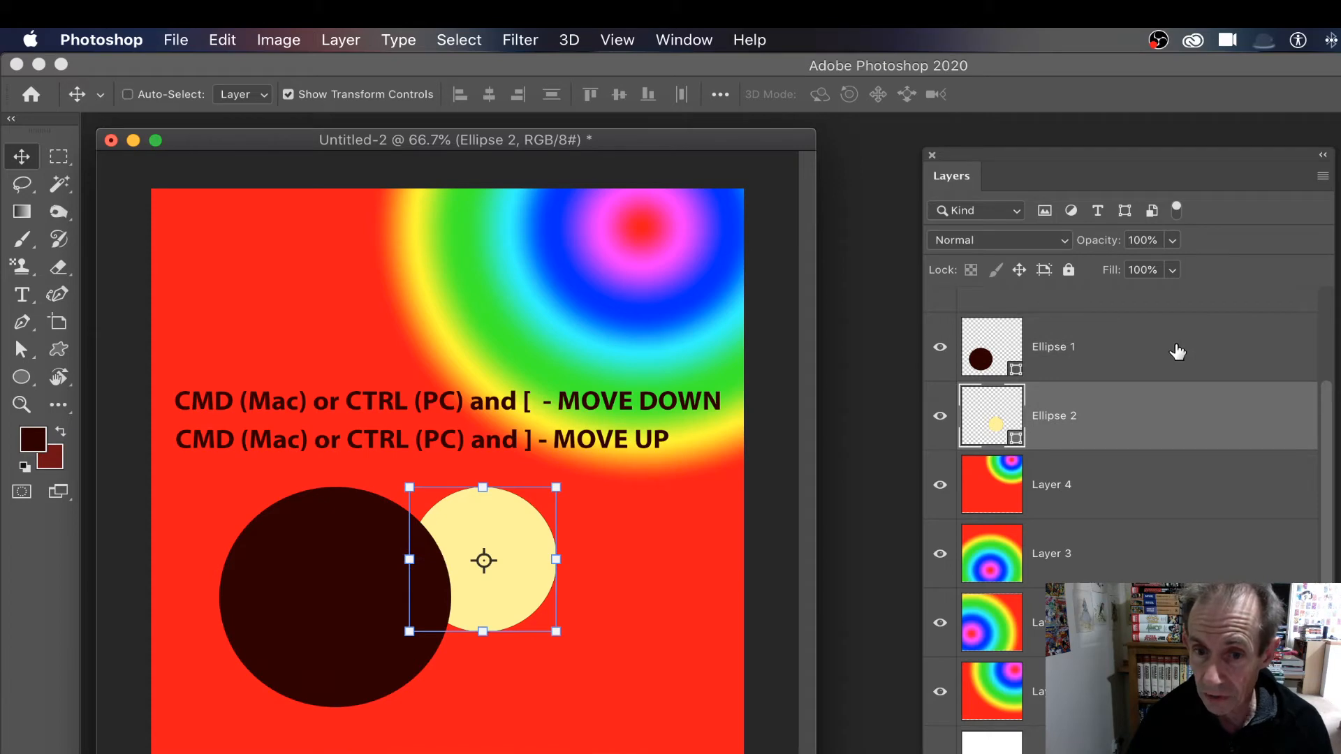
{"action": "key", "text": "super+bracketleft"}
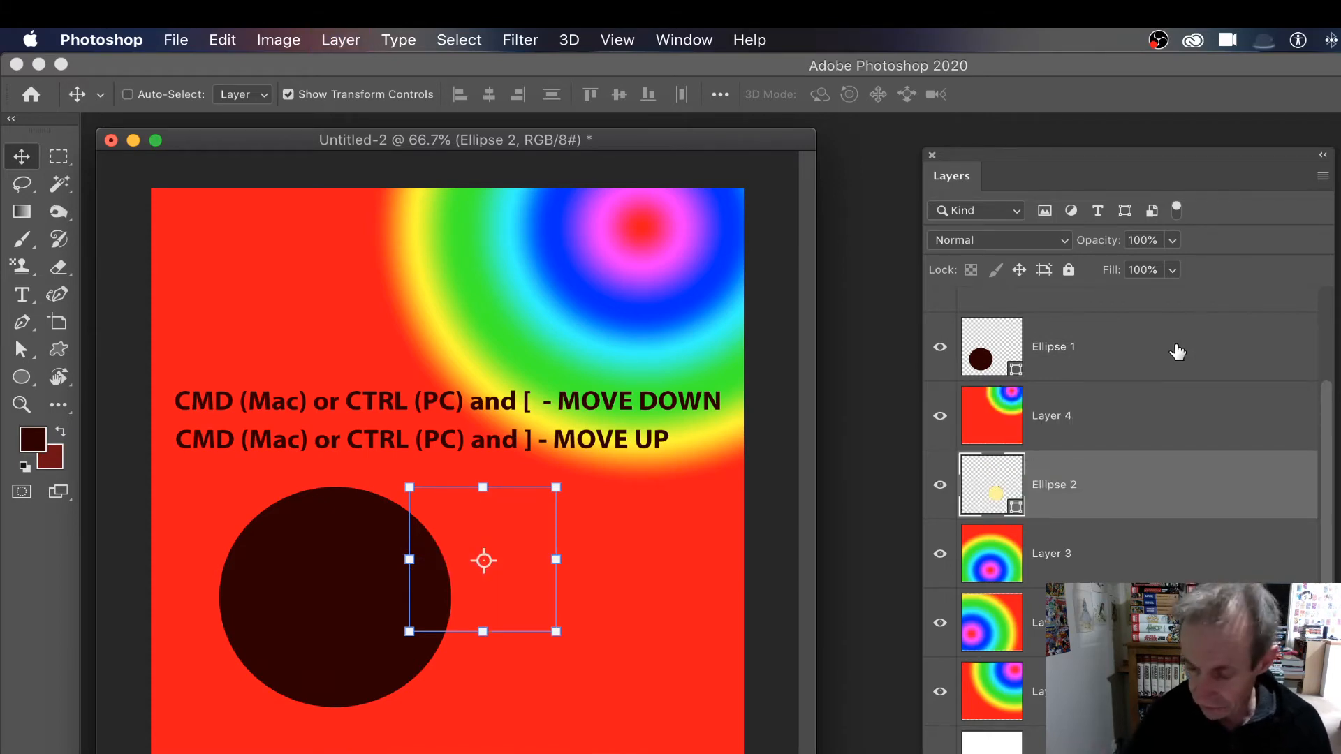
{"action": "key", "text": "super+bracketleft"}
{"action": "key", "text": "super+bracketleft"}
{"action": "key", "text": "super+bracketleft"}
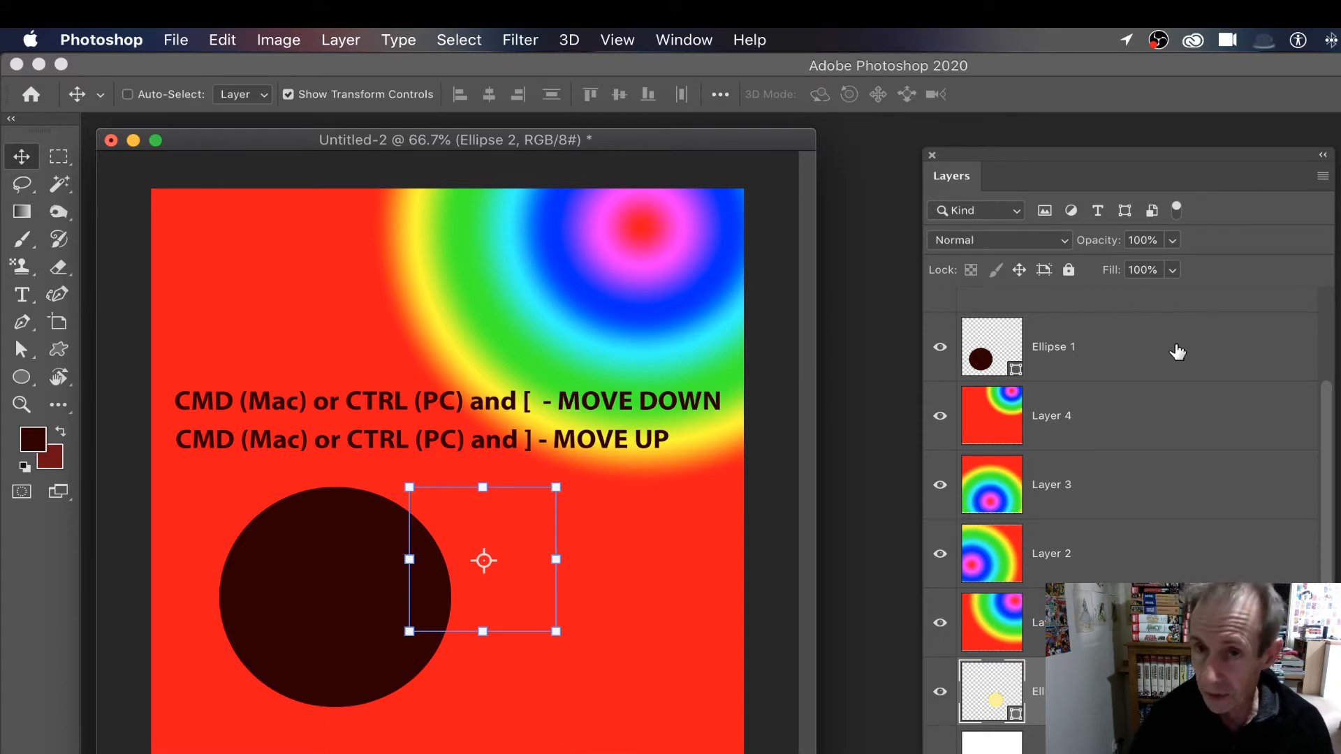
- Raise the Ellipse 2 layer one level at a time to the top of the layer stack
{"action": "key", "text": "super+bracketright"}
{"action": "key", "text": "super+bracketright"}
{"action": "key", "text": "super+bracketright"}
{"action": "key", "text": "super+bracketright"}
{"action": "key", "text": "super+bracketright"}
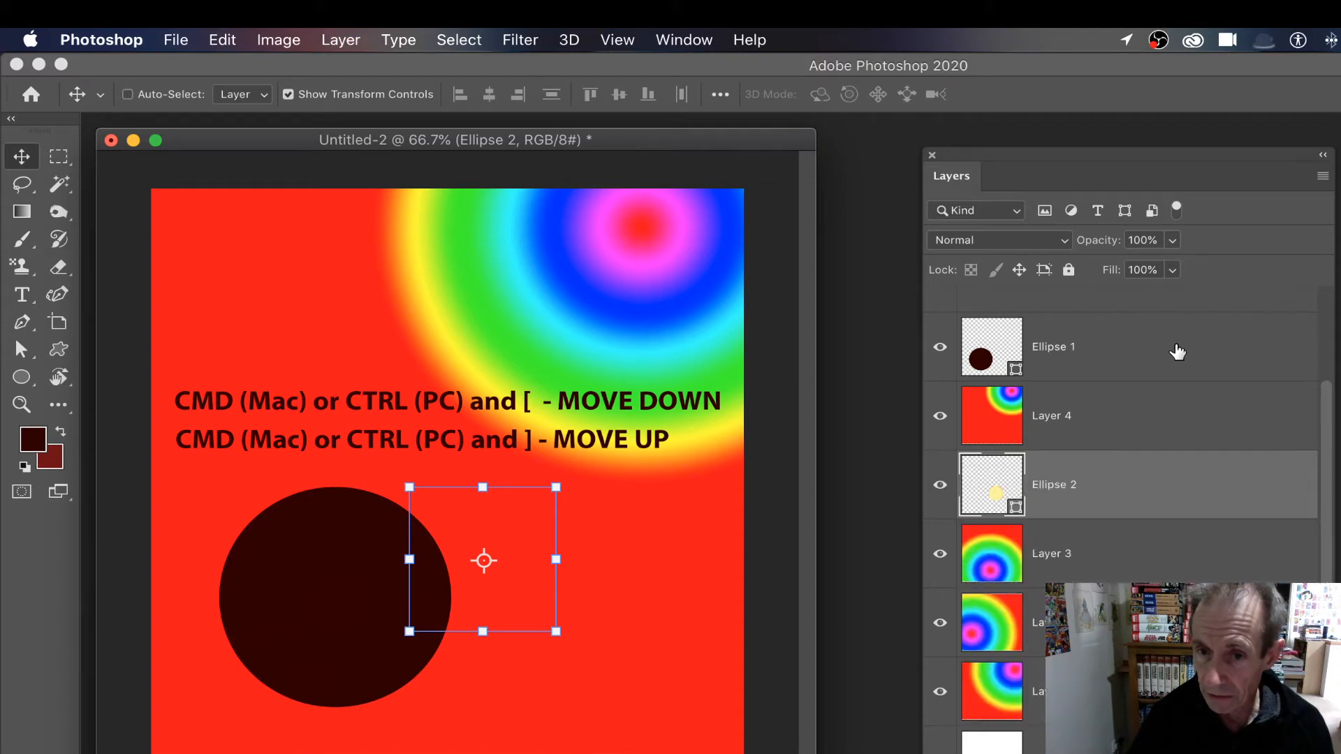
{"action": "key", "text": "super+bracketright"}
{"action": "key", "text": "super+bracketright"}
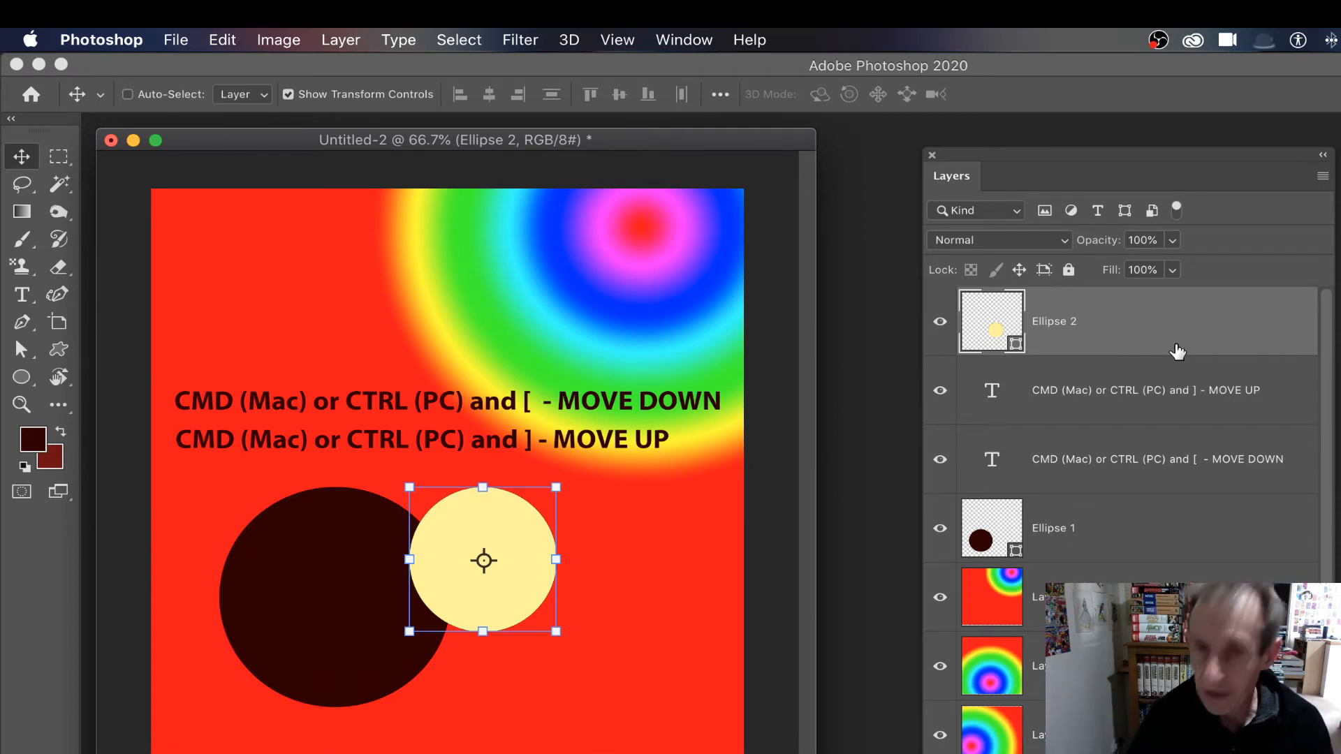
- Select the MOVE UP text layer and lower it one level at a time until it sits below Layer 2
{"action": "left_click", "coordinate": [1117, 391]}
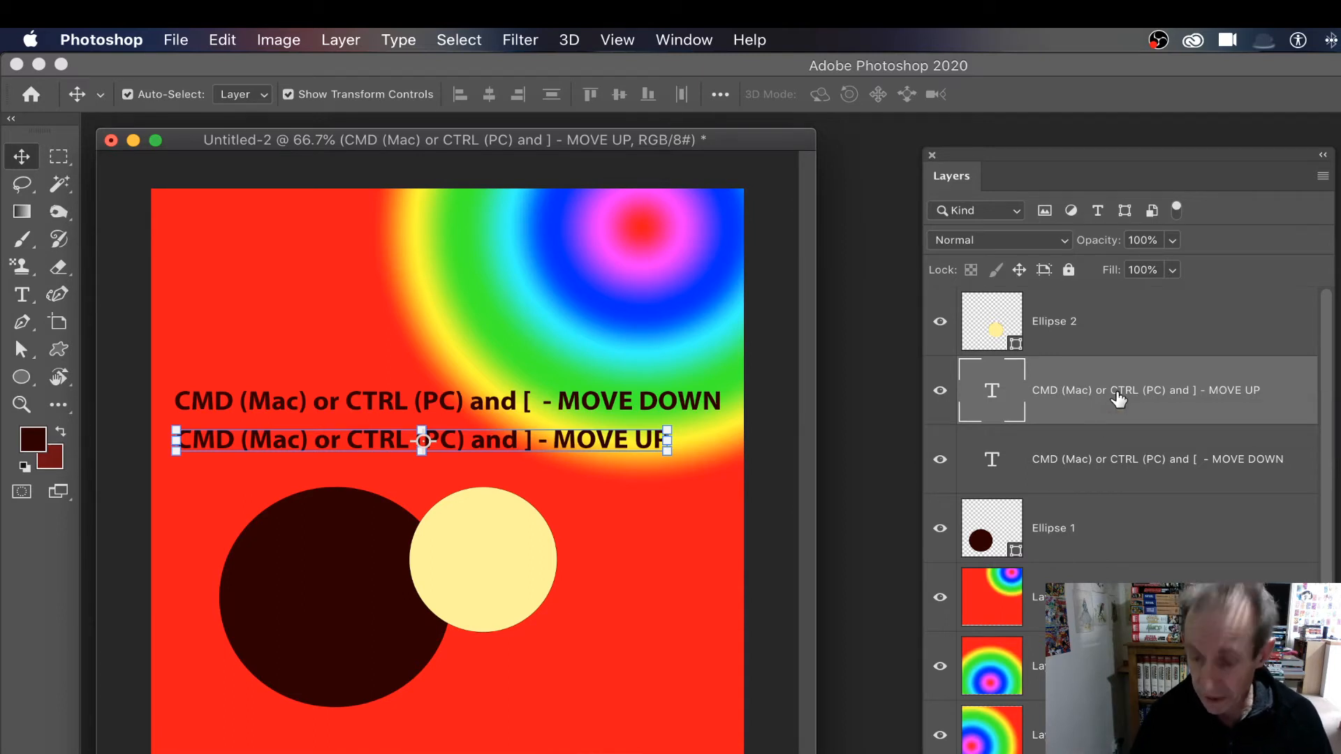
{"action": "key", "text": "super"}
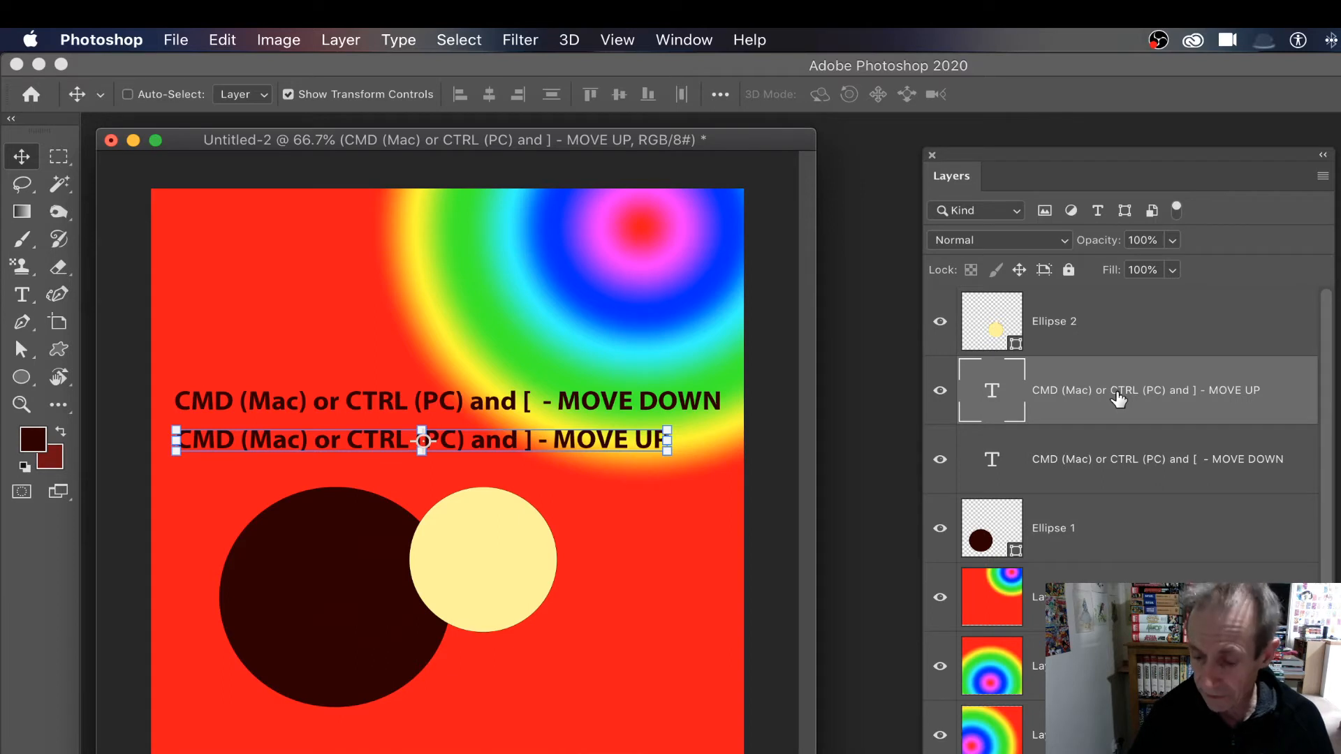
{"action": "key", "text": "super+bracketleft"}
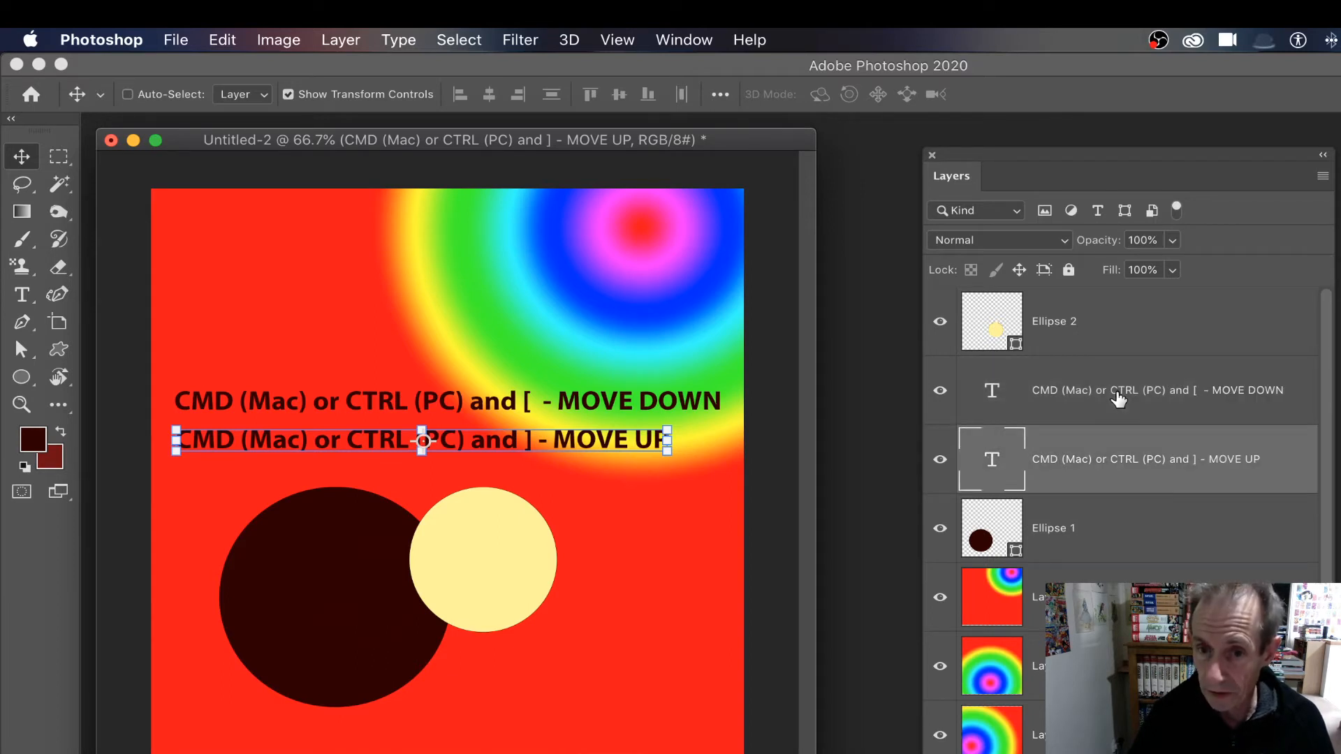
{"action": "key", "text": "super+bracketleft"}
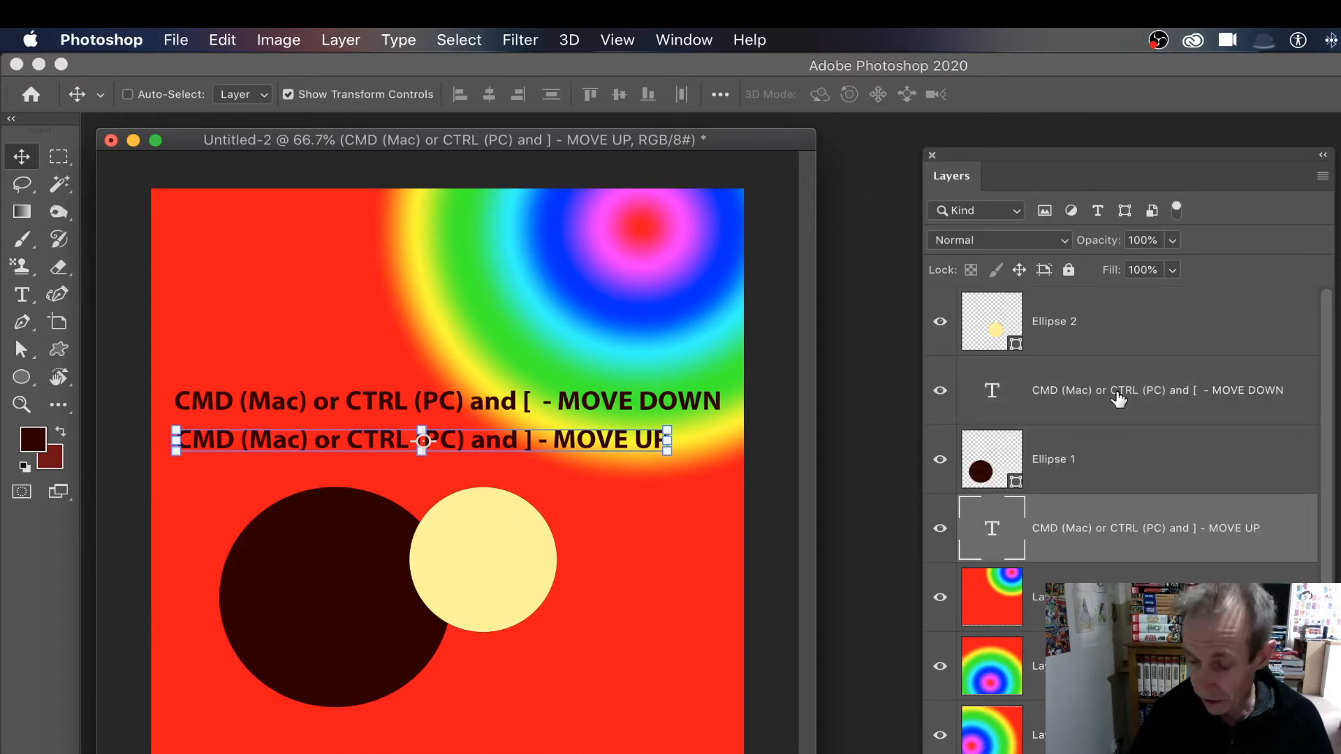
{"action": "key", "text": "super+bracketleft"}
{"action": "key", "text": "super+bracketleft"}
{"action": "key", "text": "super+bracketleft"}
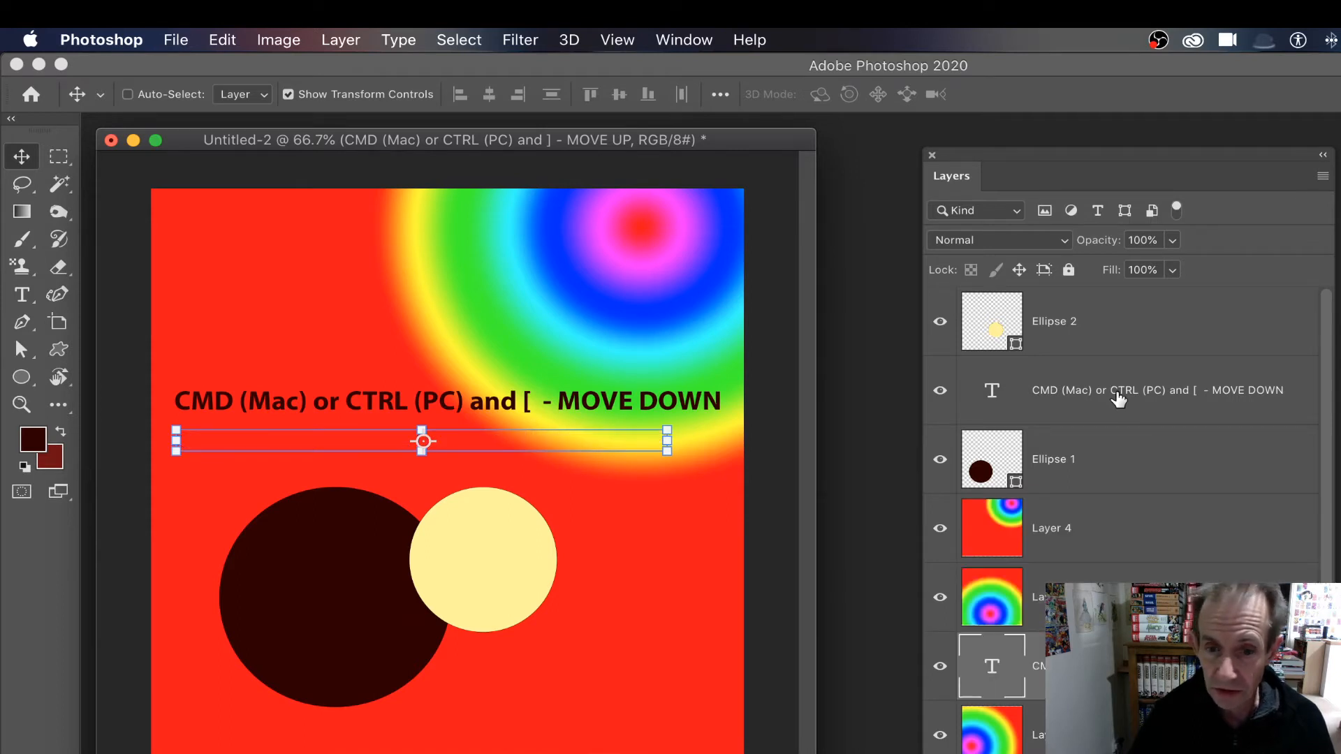
- Raise the MOVE UP text layer to the top of the stack, and move the MOVE DOWN text layer directly above Ellipse 2
{"action": "key", "text": "super"}
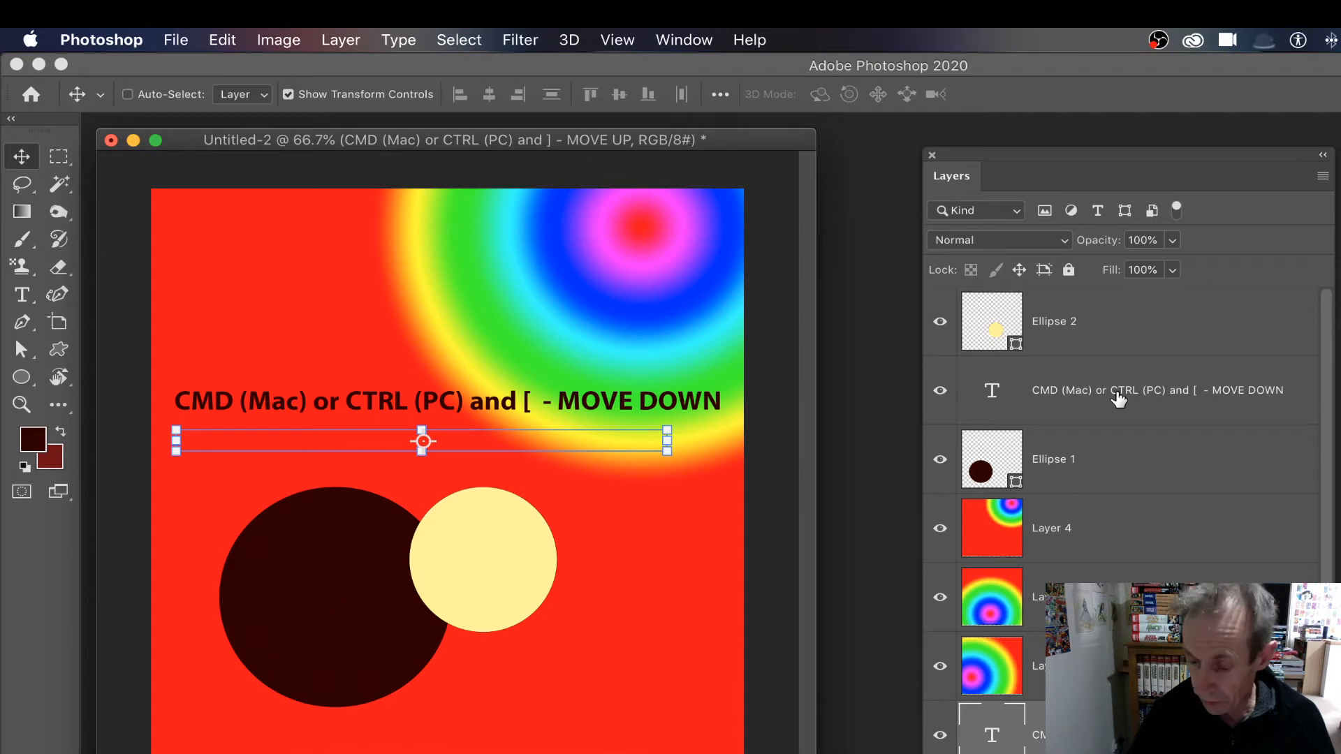
{"action": "key", "text": "super+bracketright"}
{"action": "key", "text": "super+bracketright"}
{"action": "key", "text": "super+bracketright"}
{"action": "key", "text": "super+bracketright"}
{"action": "key", "text": "super+bracketright"}
{"action": "key", "text": "super+bracketright"}
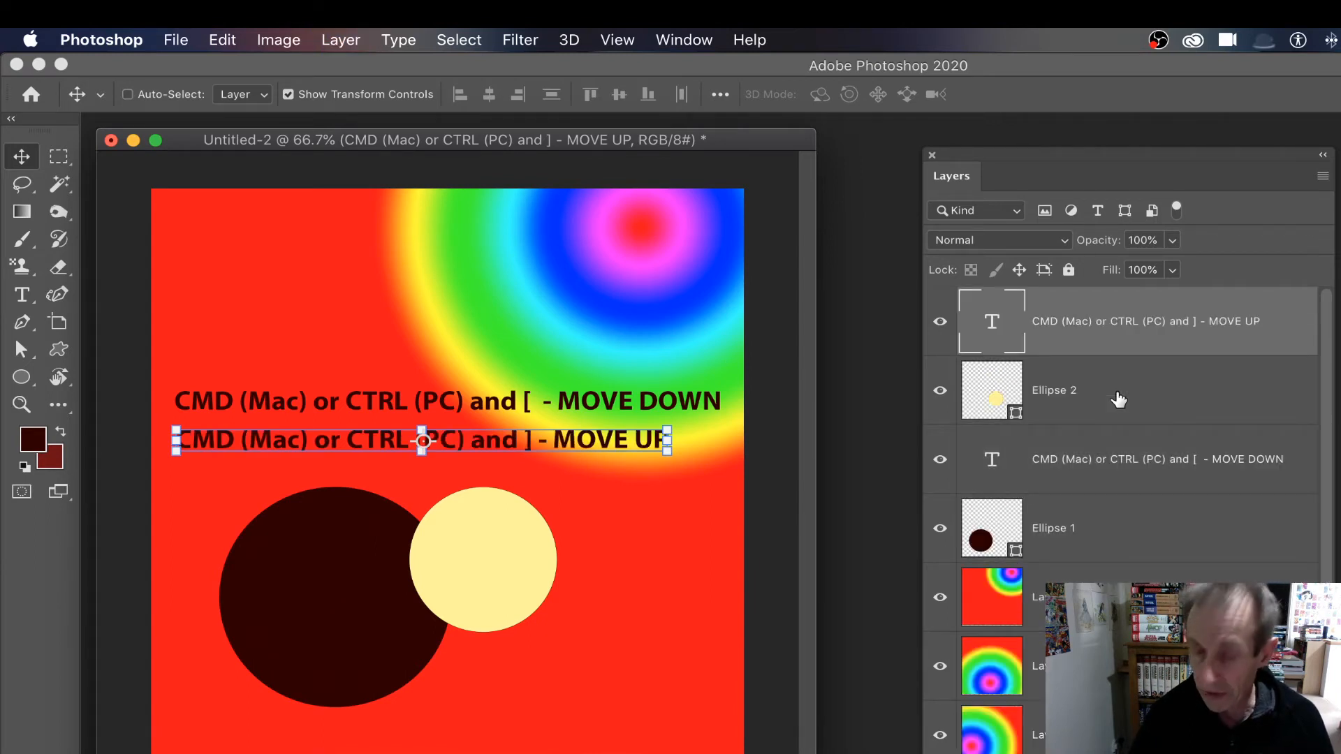
{"action": "key", "text": "super+bracketright"}
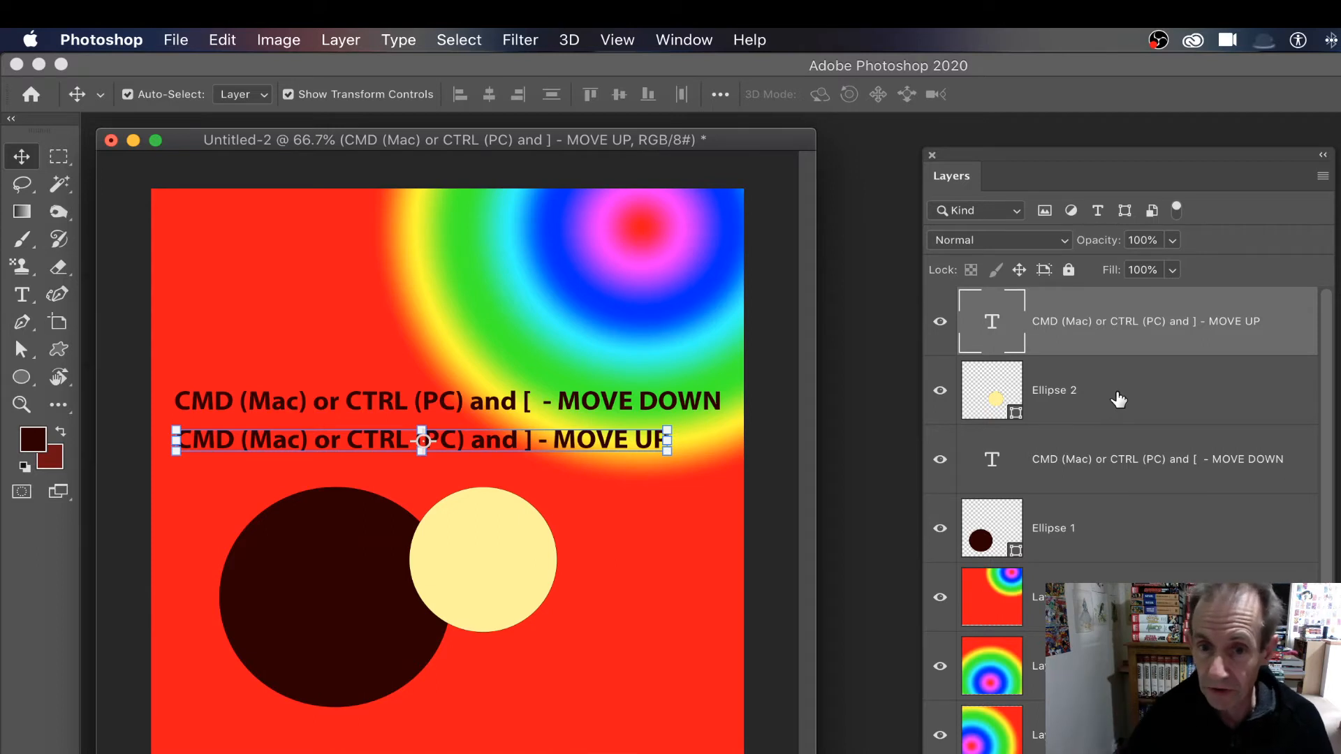
{"action": "left_click", "coordinate": [1101, 466]}
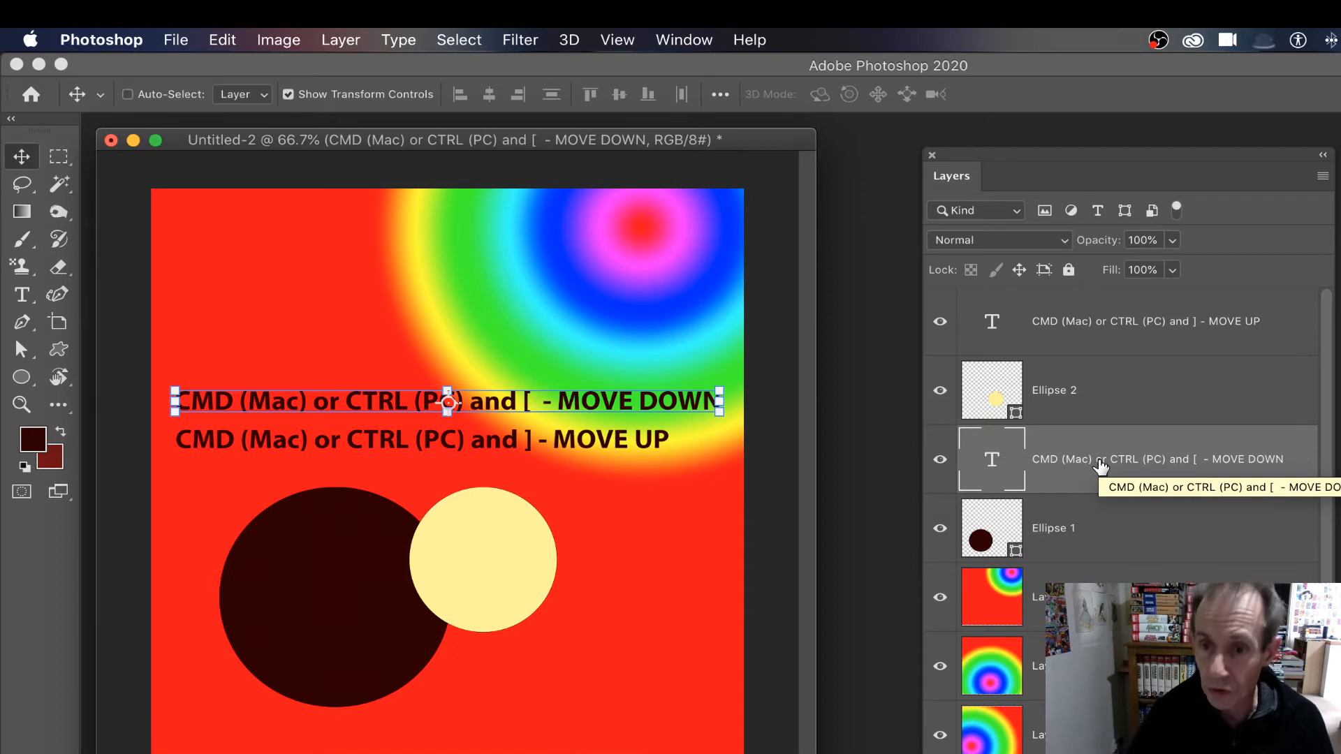
{"action": "key", "text": "super+bracketright"}
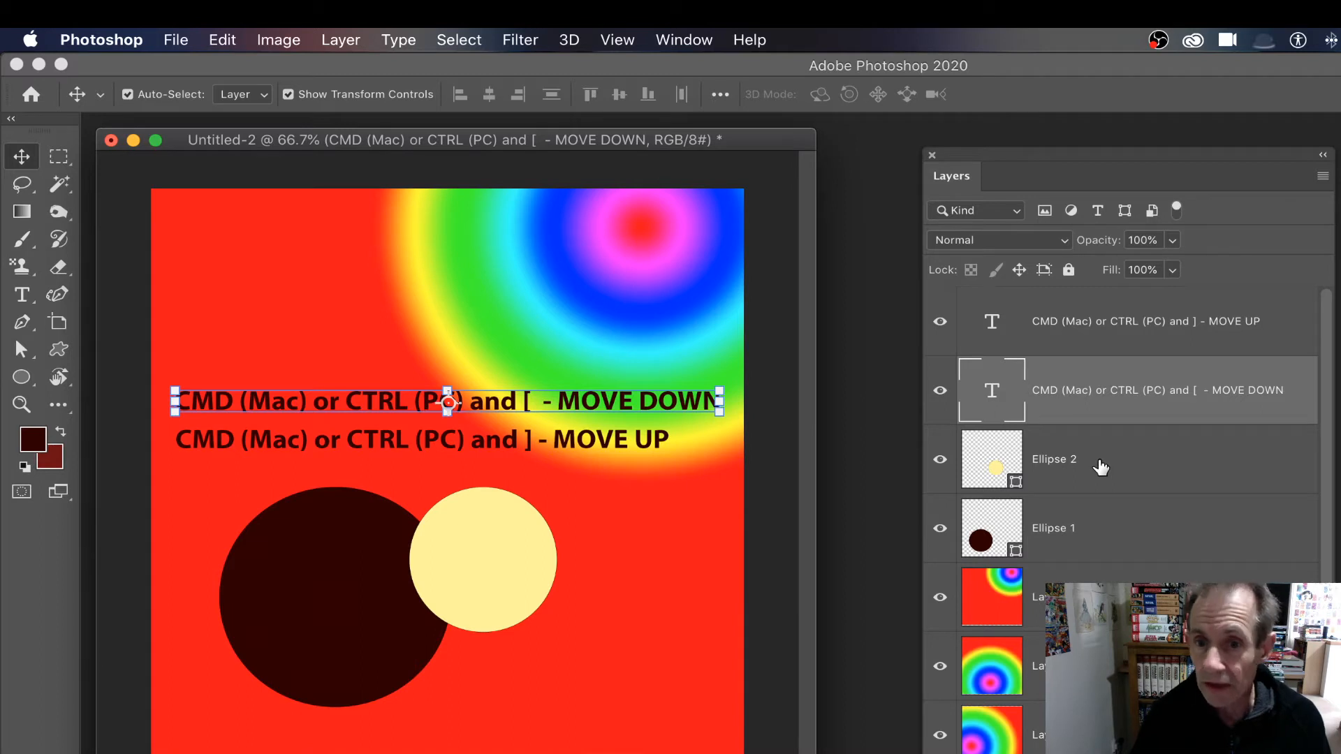
- Select both text layers and Ellipse 2 together and lower them as a group to directly below Layer 3
{"action": "left_click", "coordinate": [1086, 334]}
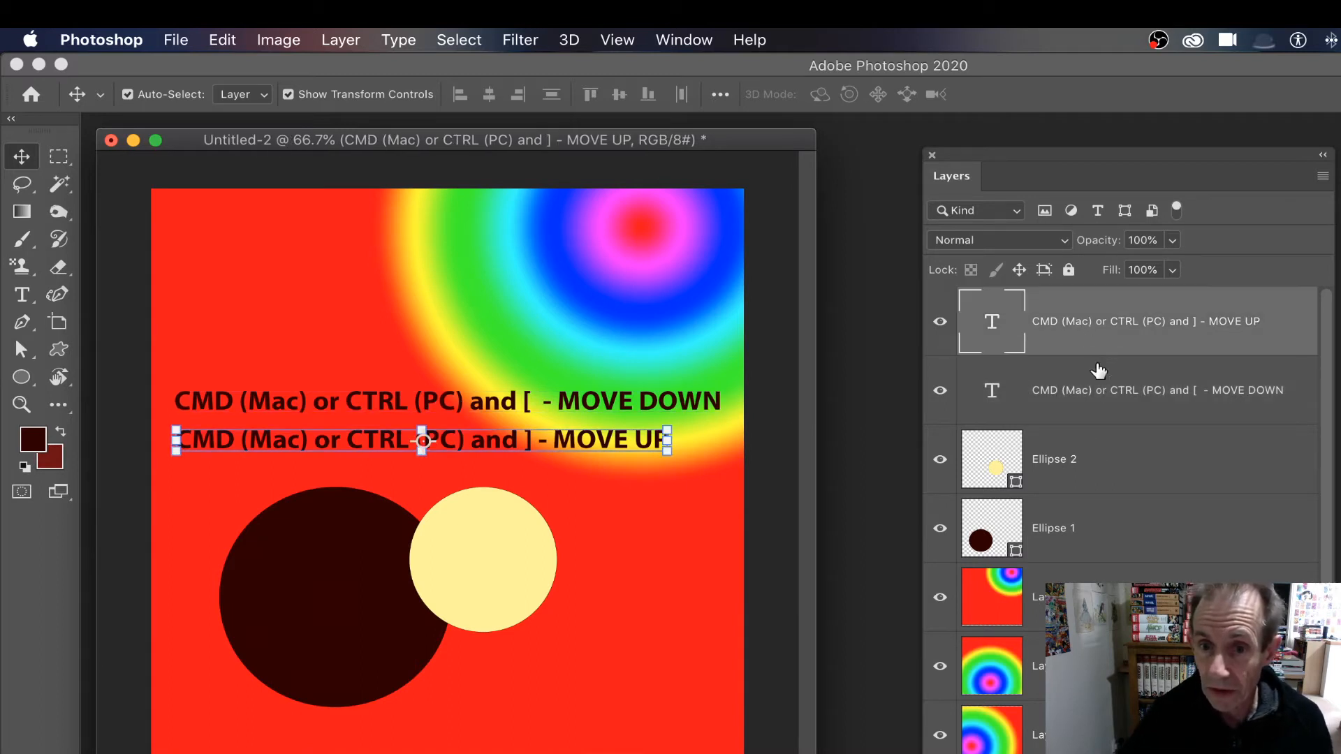
{"action": "left_click", "coordinate": [1093, 390], "text": "shift"}
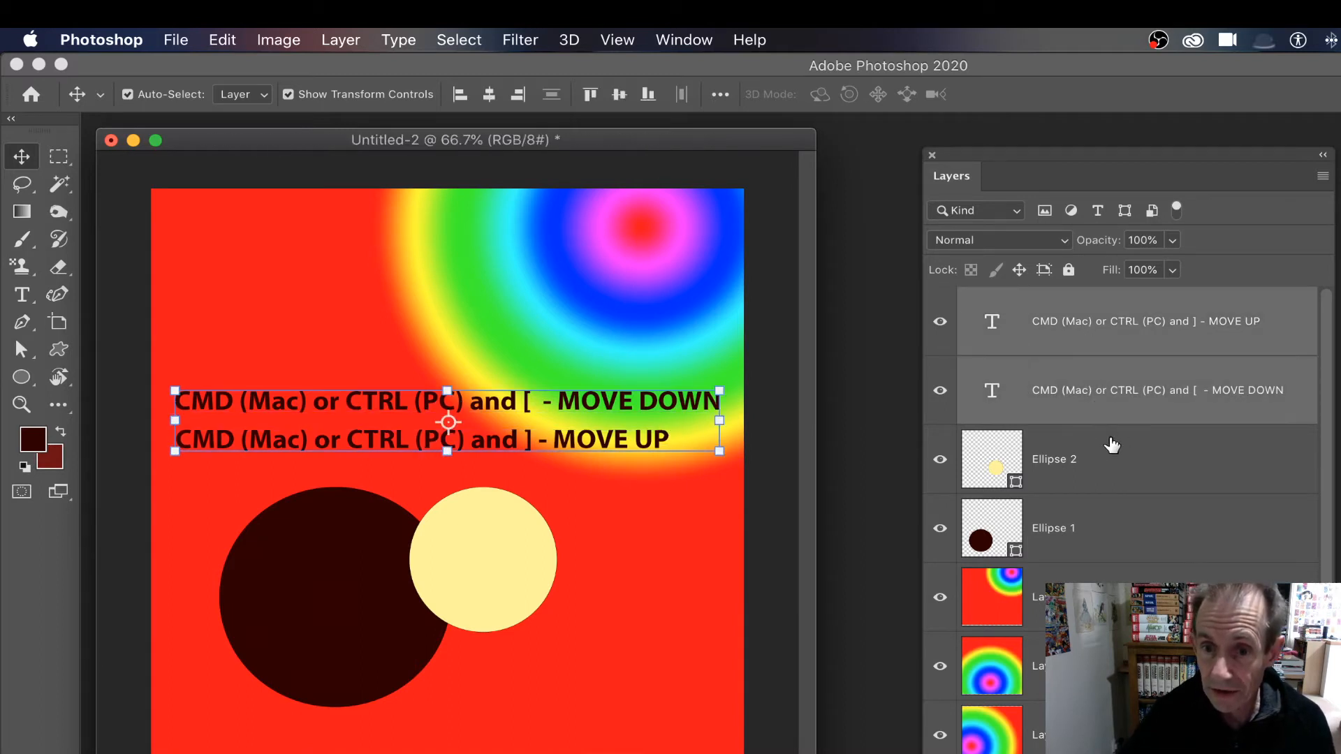
{"action": "left_click", "coordinate": [1082, 465], "text": "shift"}
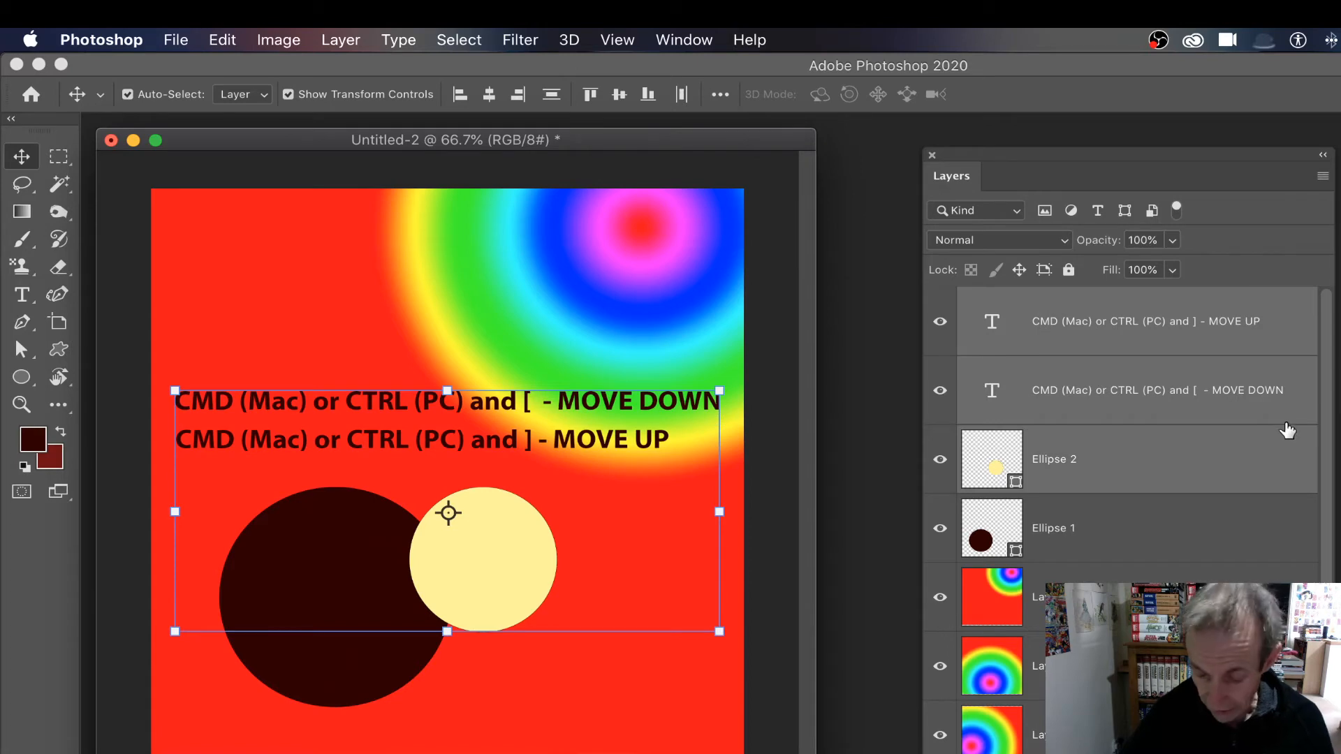
{"action": "key", "text": "super"}
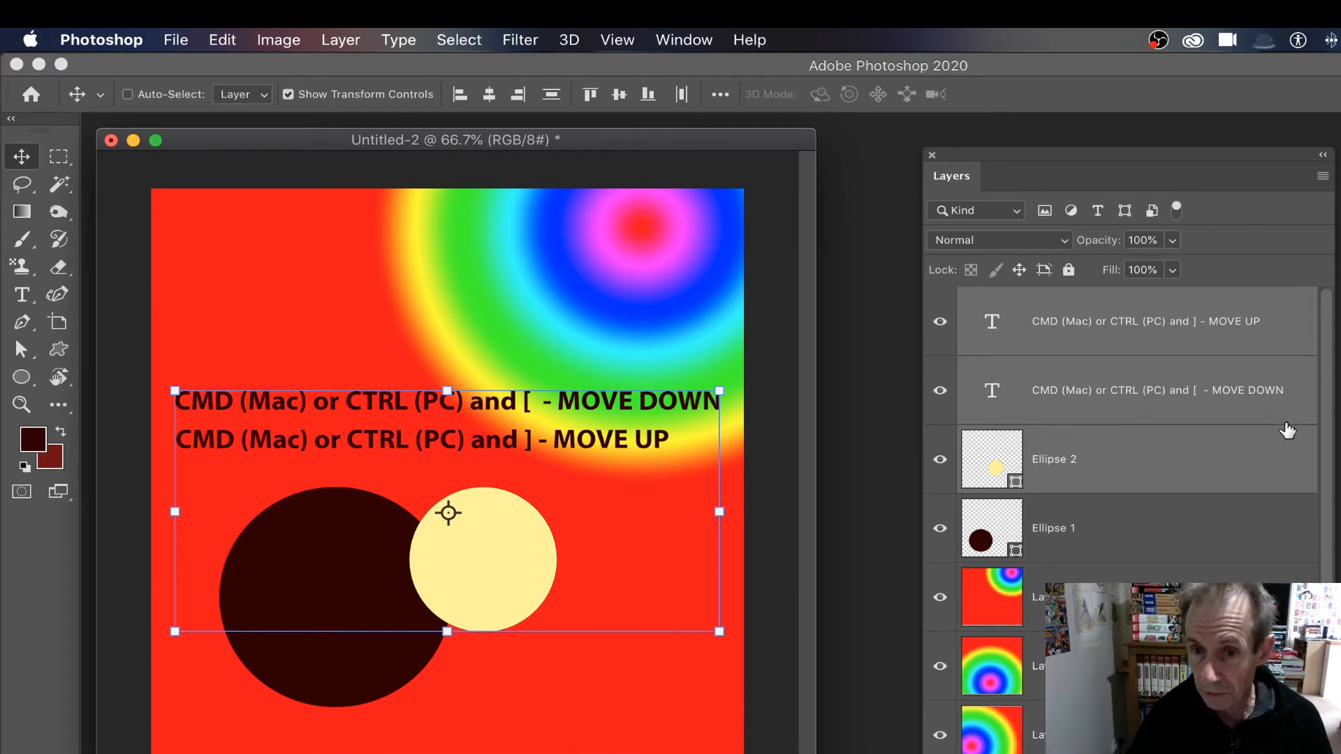
{"action": "key", "text": "super+shift+bracketright"}
{"action": "key", "text": "super+bracketleft"}
{"action": "key", "text": "super+bracketleft"}
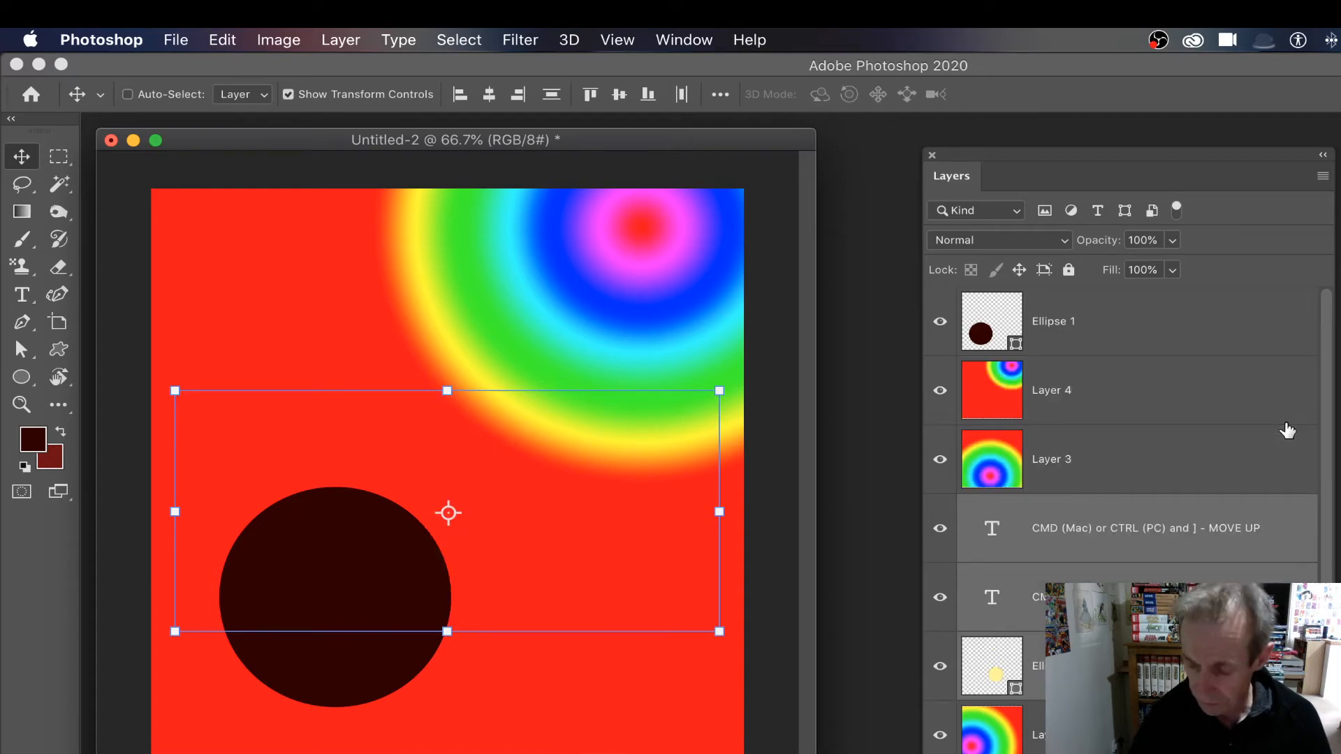
- Raise the three selected layers together back to the top of the stack, above Ellipse 1
{"action": "key", "text": "super+bracketright"}
{"action": "key", "text": "super+bracketright"}
{"action": "key", "text": "super+bracketright"}
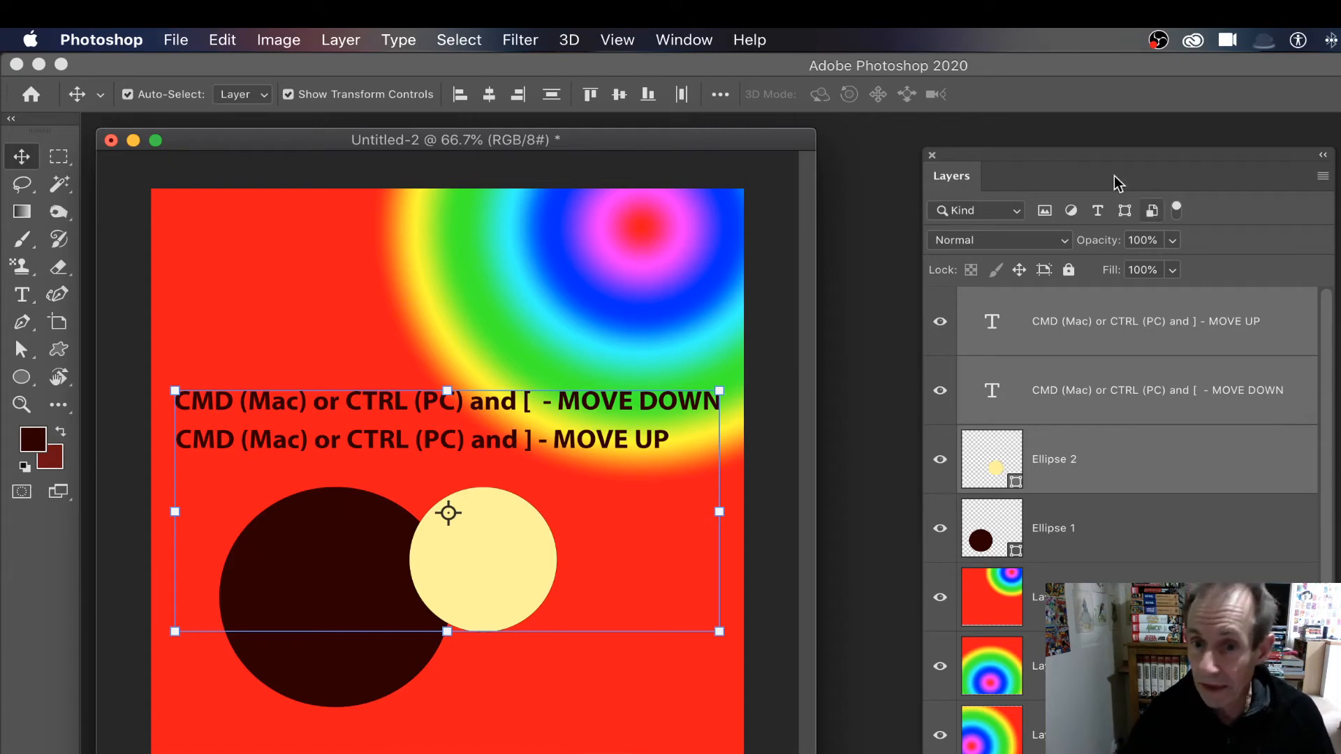
{"action": "left_click_drag", "start_coordinate": [1120, 328], "coordinate": [1096, 487]}
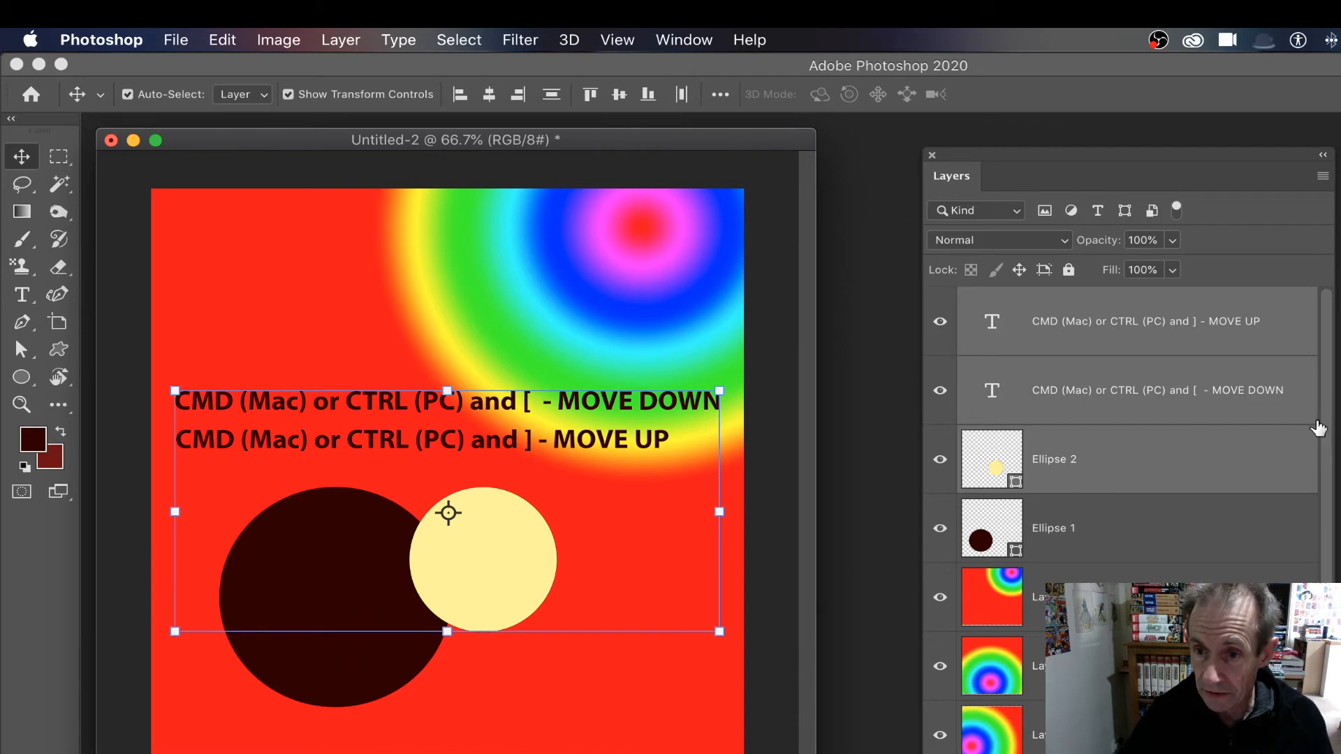
- Select only the Ellipse 2 layer and reorder it to directly below Ellipse 1
{"action": "left_click", "coordinate": [1037, 522]}
{"action": "left_click", "coordinate": [1086, 470]}
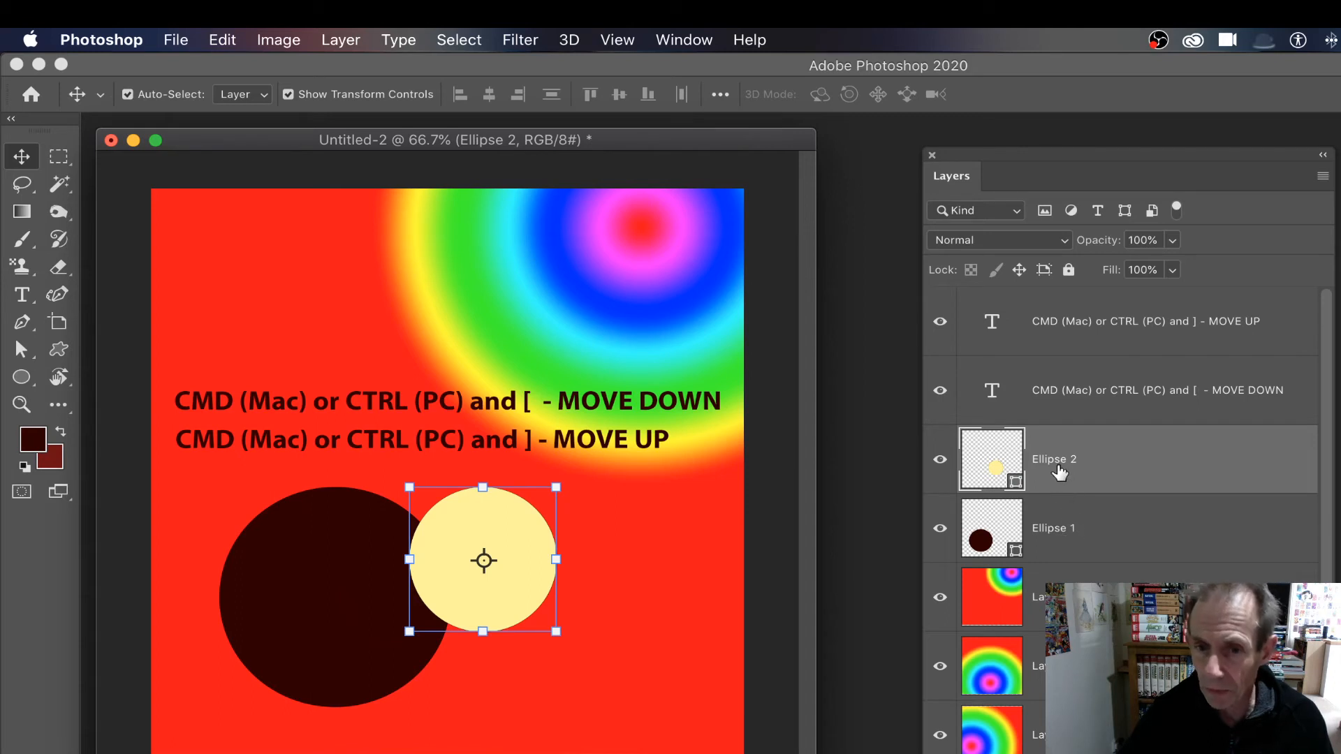
{"action": "left_click_drag", "start_coordinate": [1054, 460], "coordinate": [1058, 530]}
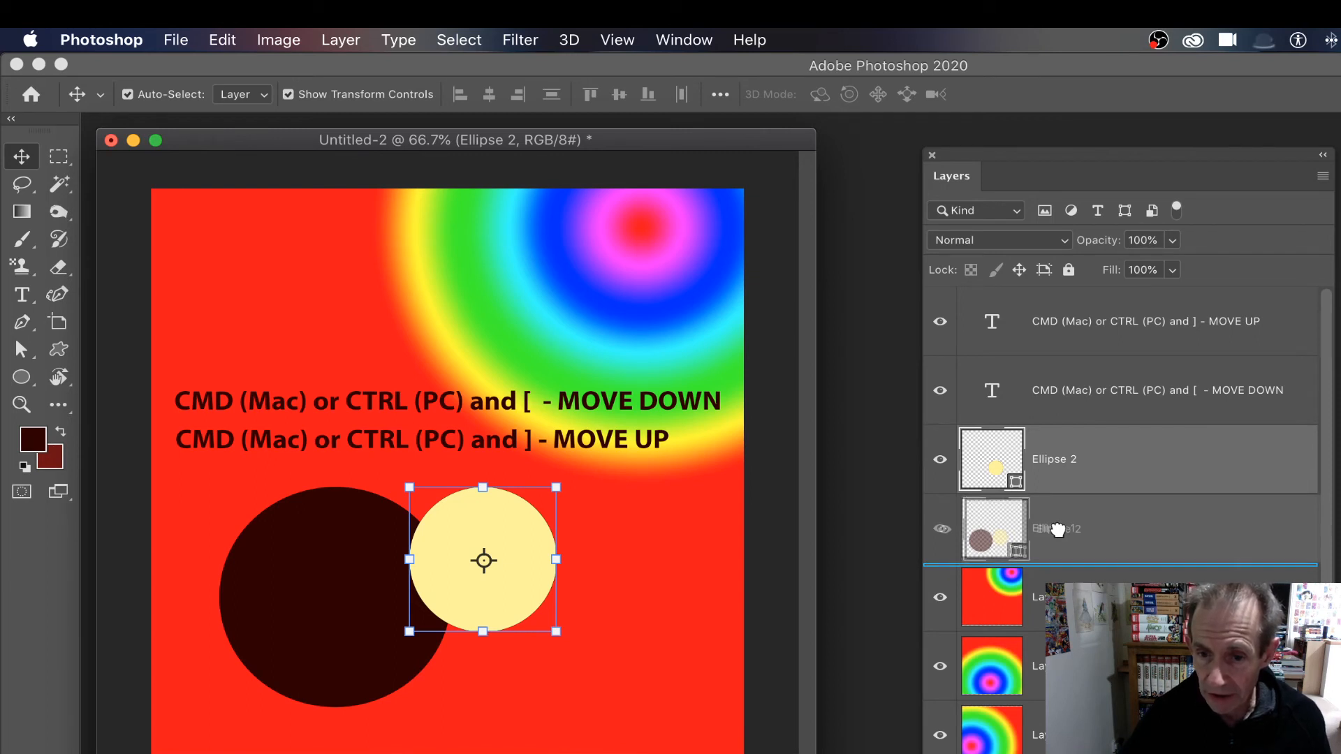
{"action": "left_click_drag", "start_coordinate": [1058, 529], "coordinate": [1061, 536]}
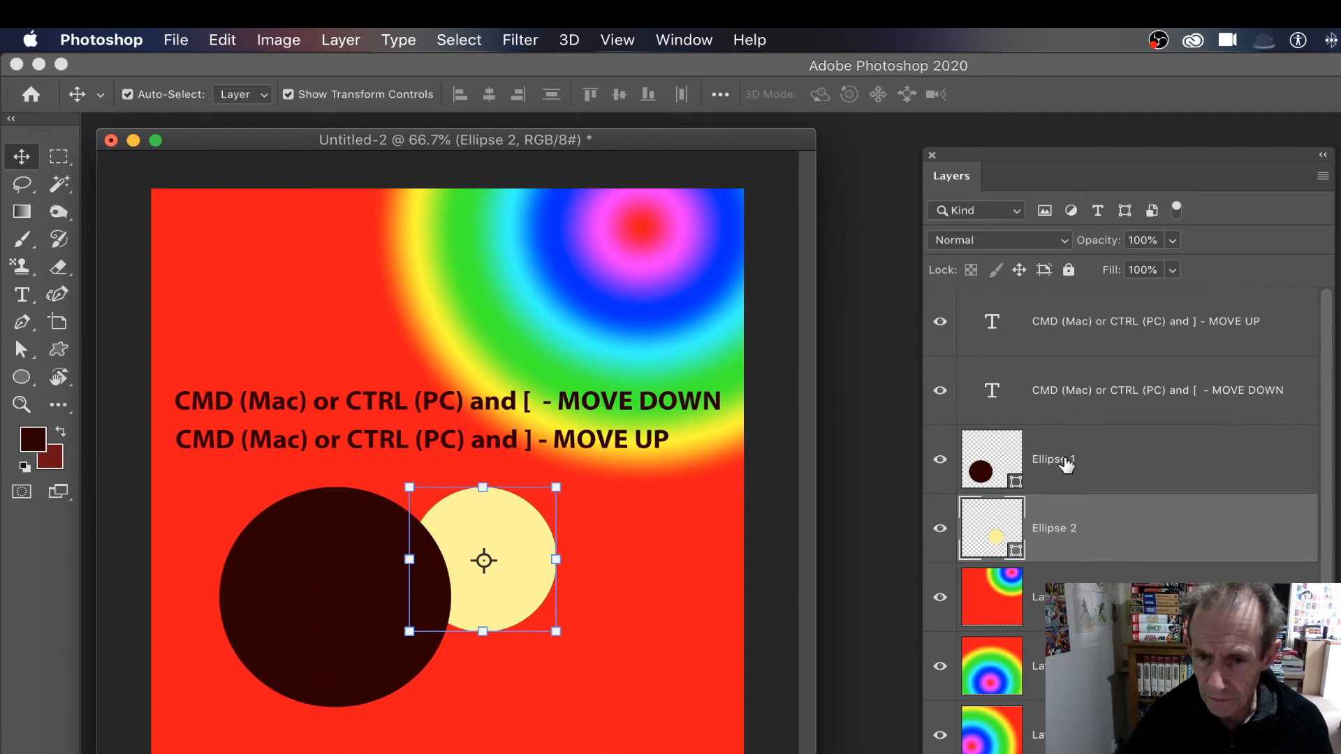
- Reorder Ellipse 1 to directly below Ellipse 2, and place Layer 4 directly above Ellipse 2
{"action": "left_click_drag", "start_coordinate": [1043, 460], "coordinate": [1052, 538]}
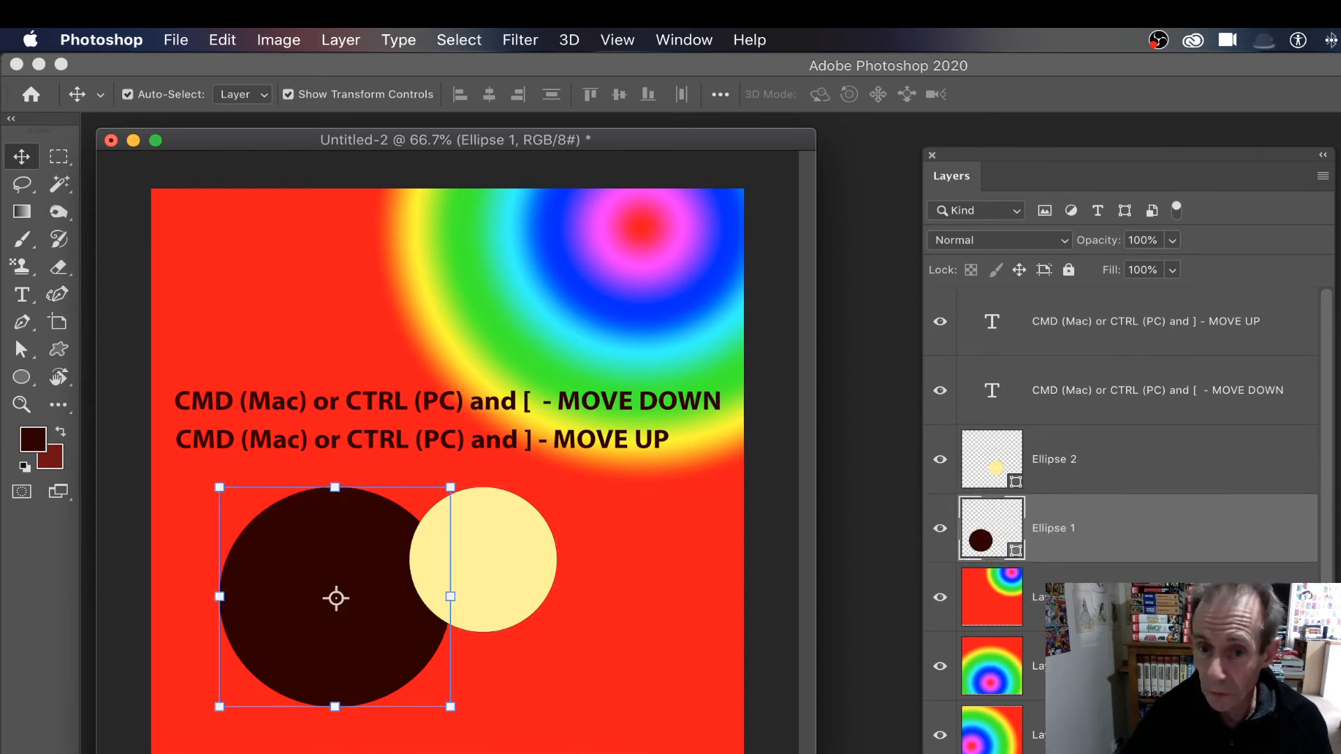
{"action": "left_click_drag", "start_coordinate": [1058, 595], "coordinate": [1087, 435]}
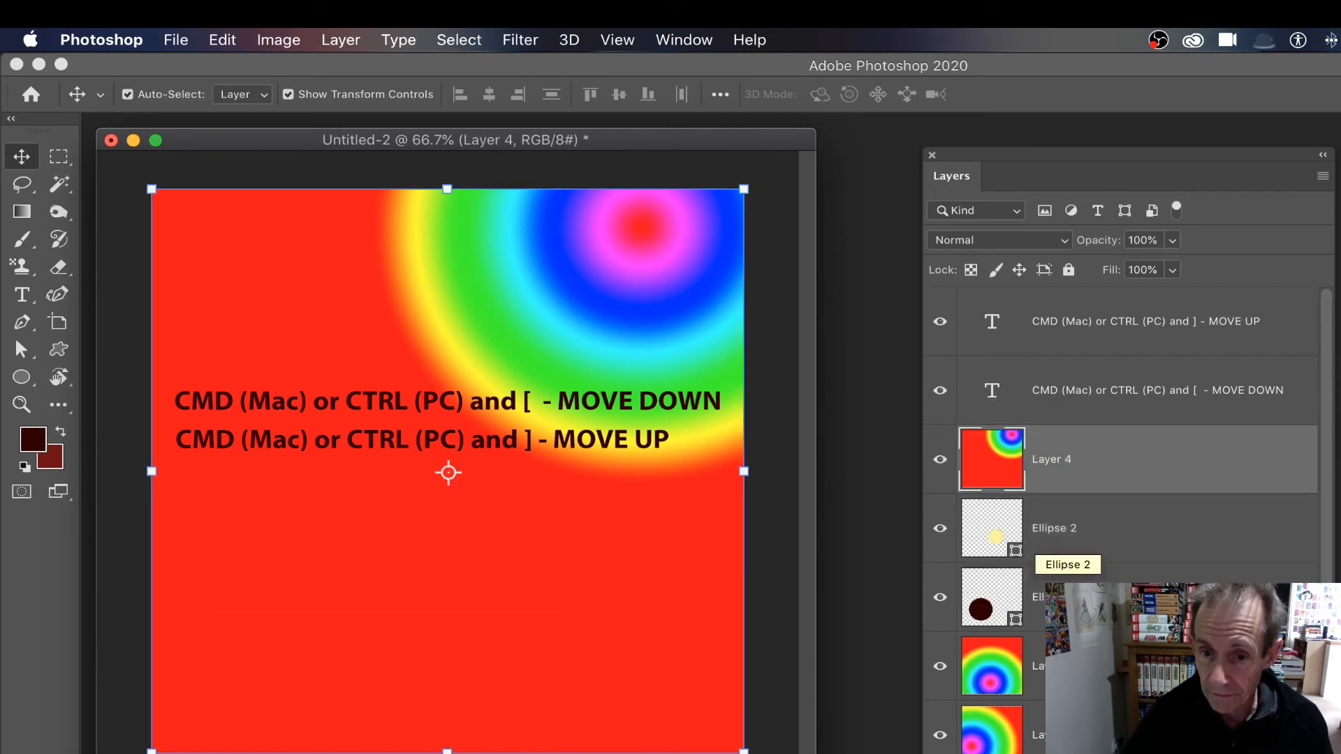
- Select Layer 1 near the end of the stack and lower it below the white Layer 0
{"action": "scroll", "coordinate": [1330, 525], "scroll_direction": "down", "scroll_amount": 2}
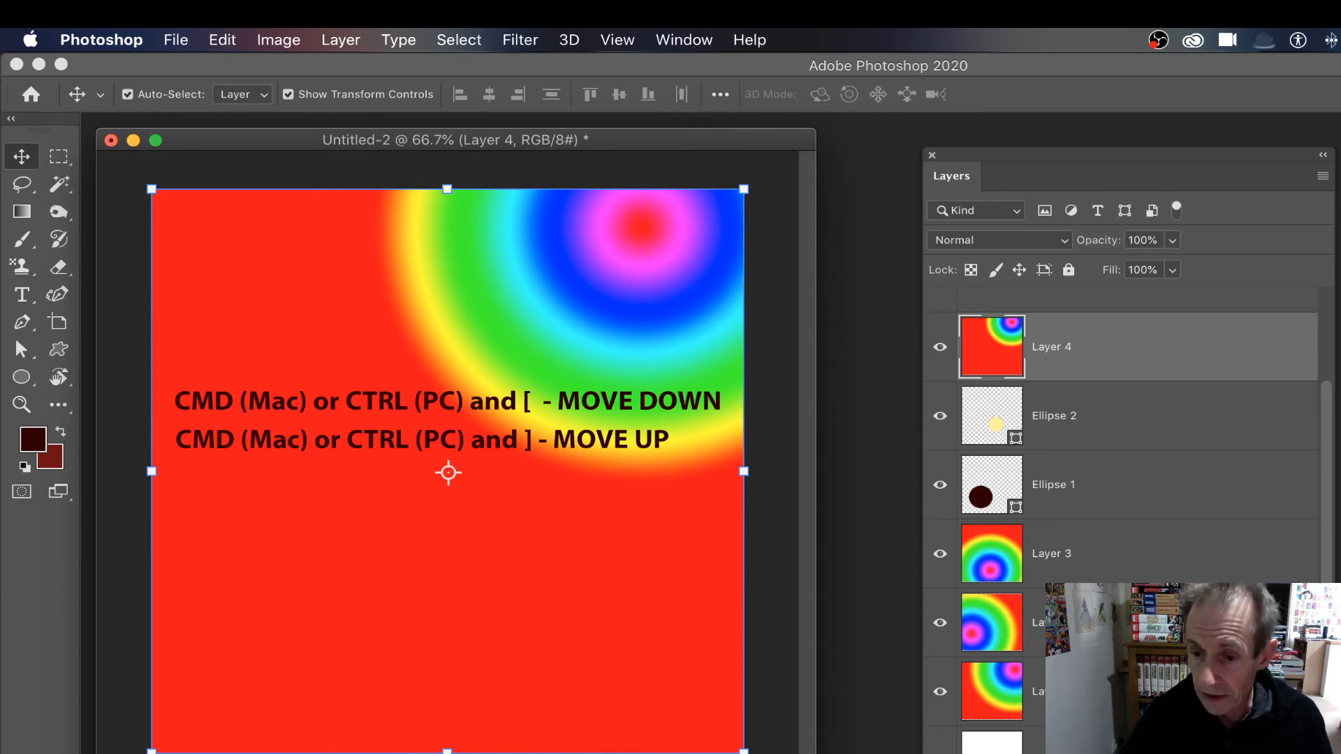
{"action": "left_click", "coordinate": [1090, 746]}
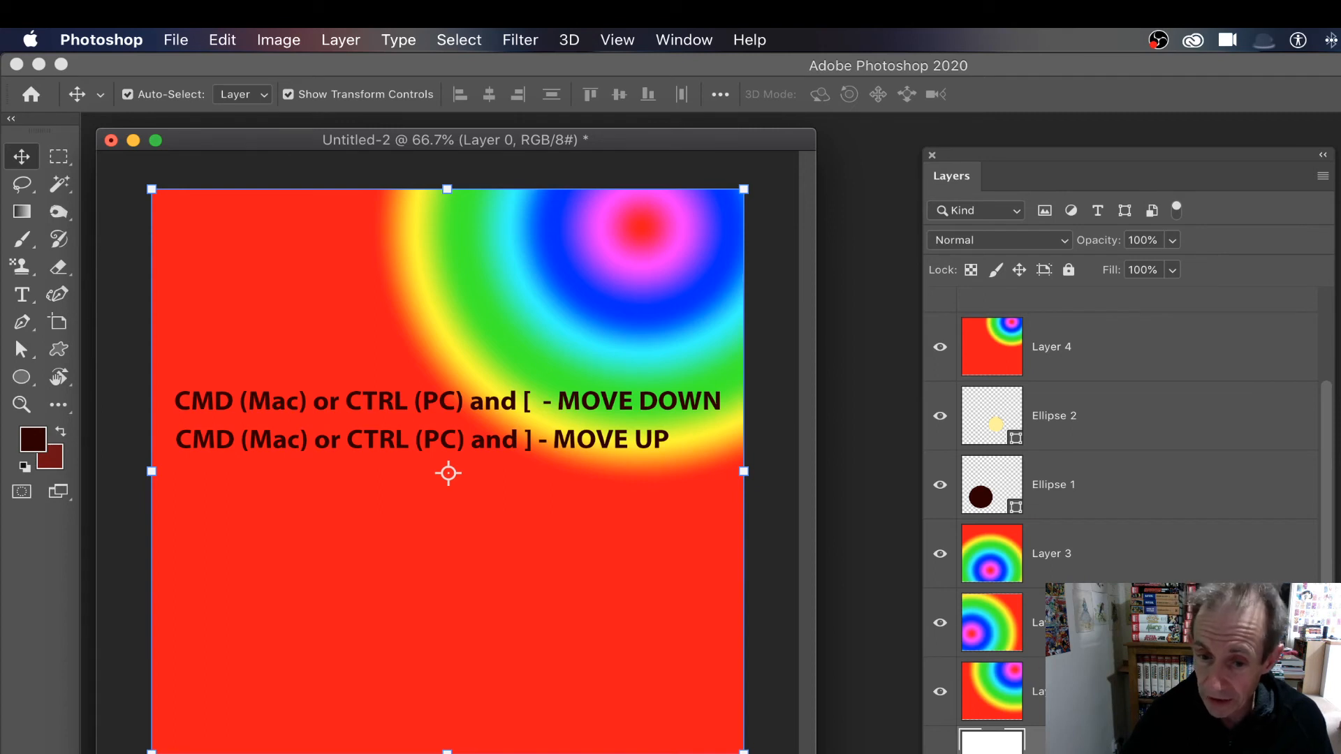
{"action": "left_click", "coordinate": [1041, 714]}
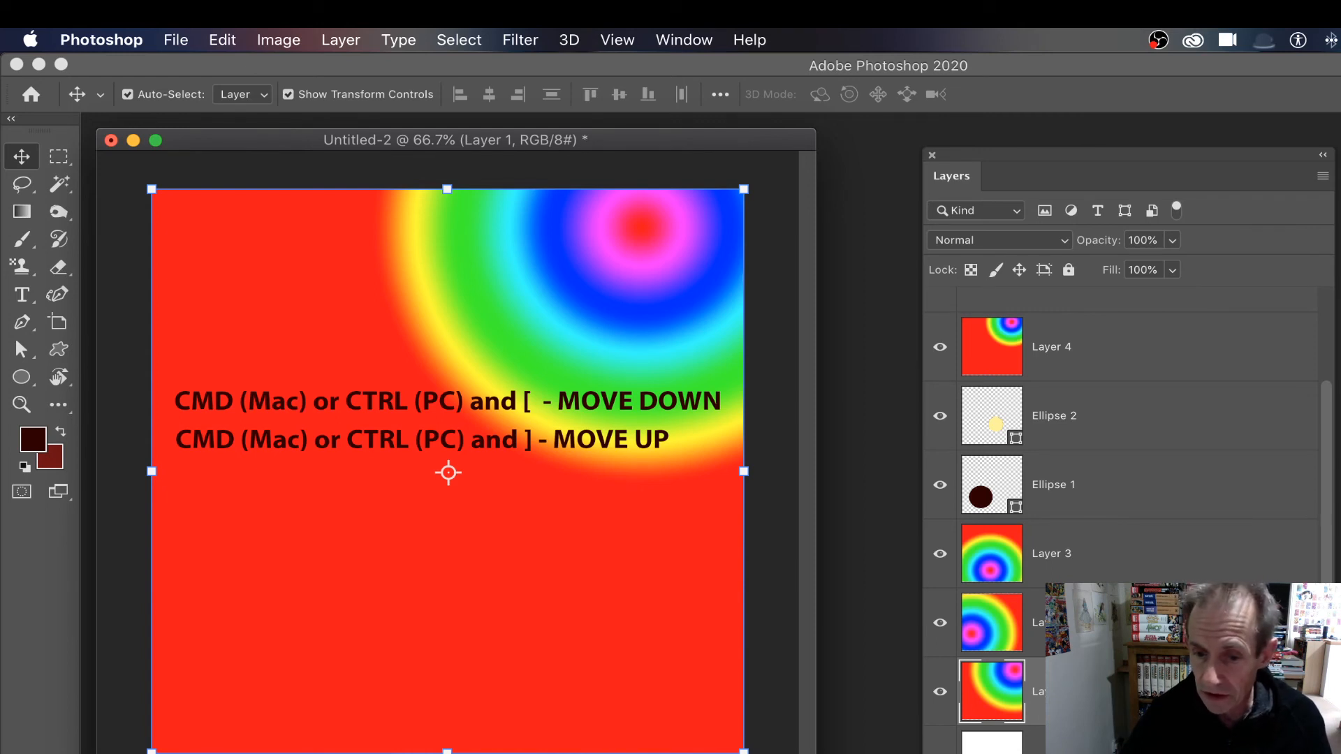
{"action": "key", "text": "super+bracketleft"}
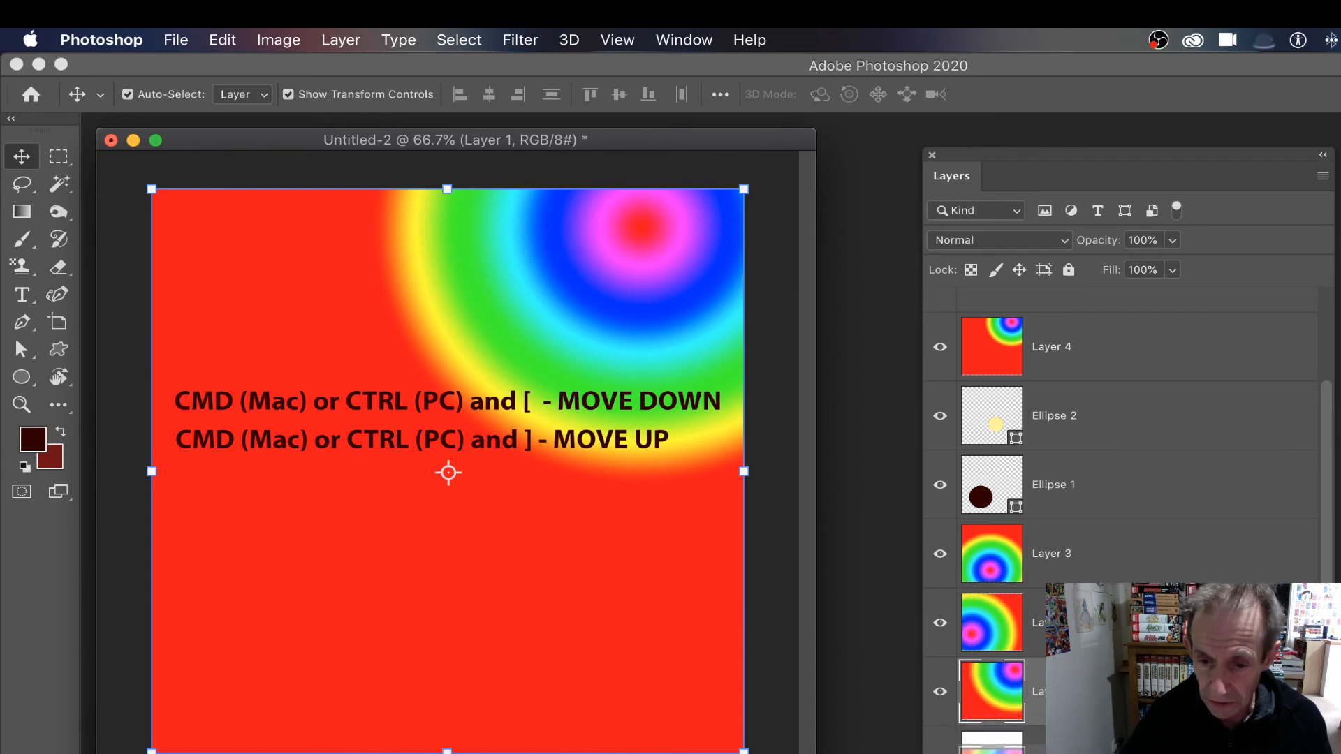
{"action": "key", "text": "super+bracketleft"}
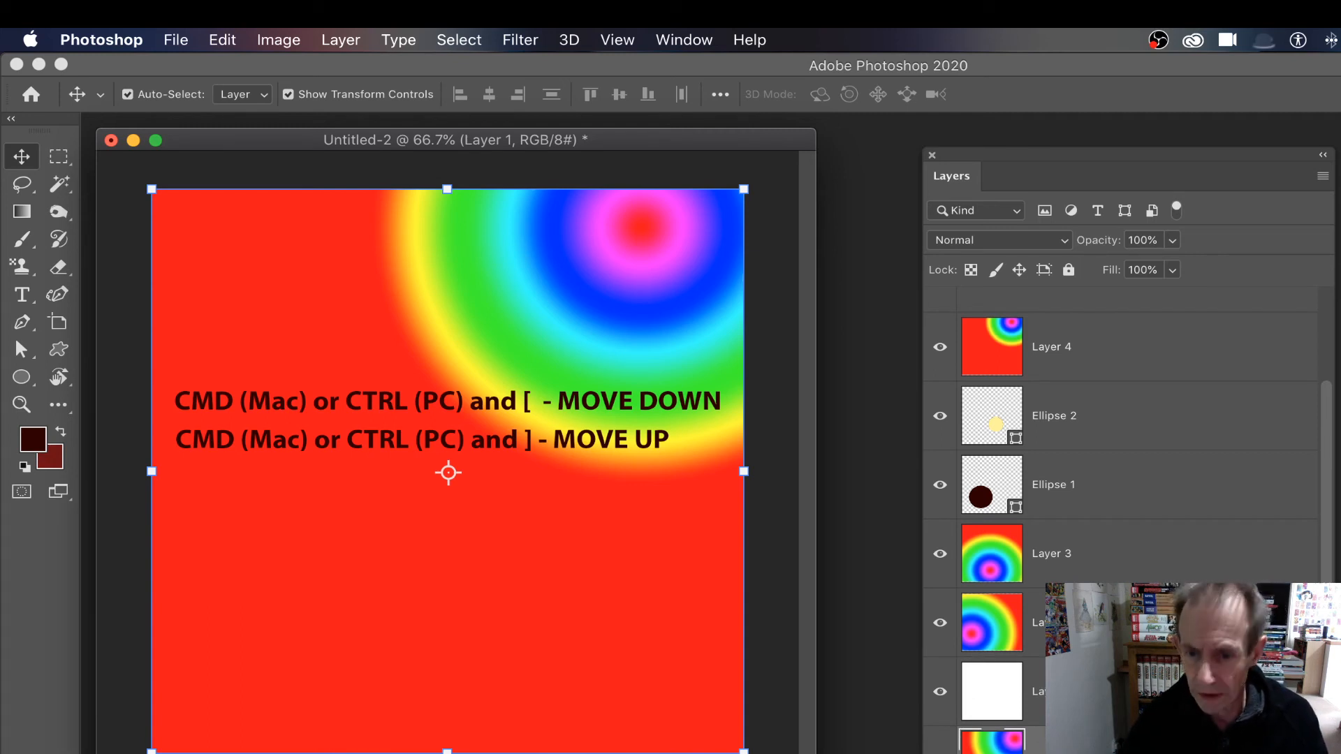
- Reorder Layer 1 back above Layer 0 and up to directly above Layer 2
{"action": "left_click_drag", "start_coordinate": [991, 741], "coordinate": [999, 663]}
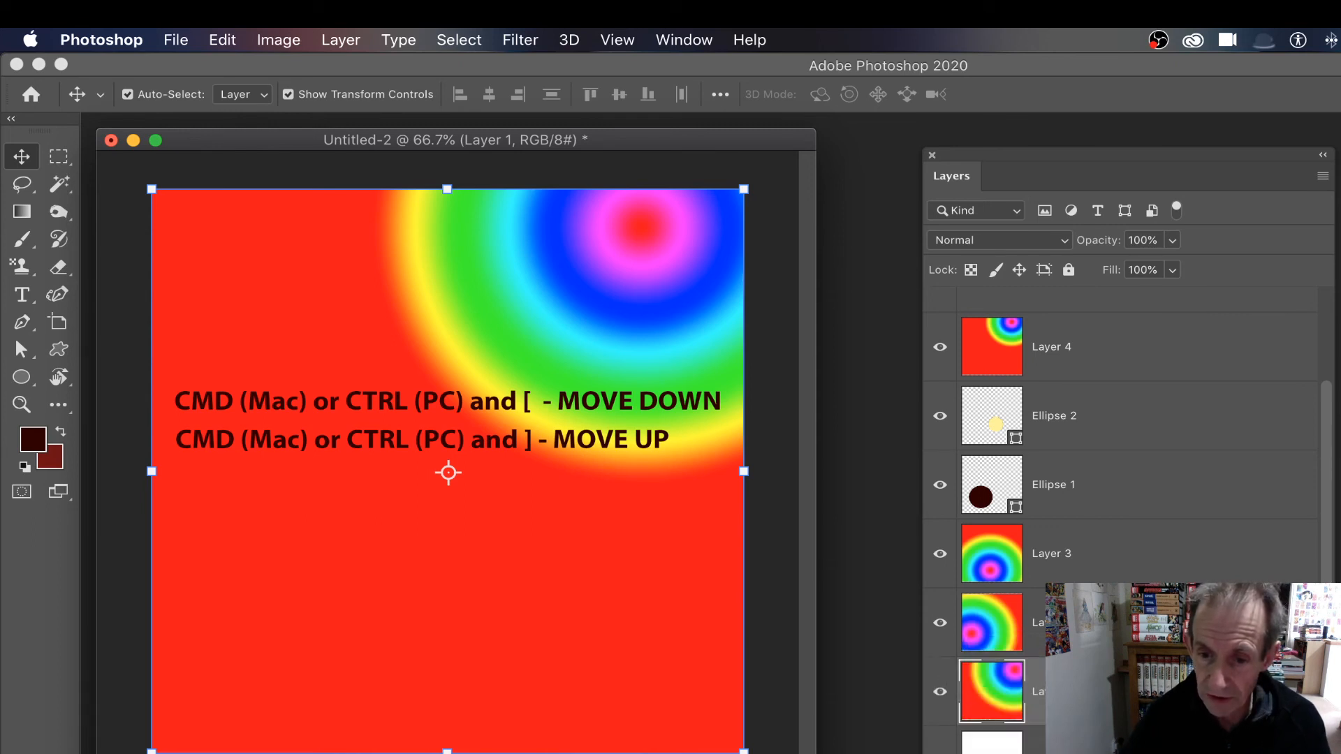
{"action": "mouse_move", "coordinate": [1090, 692]}
{"action": "left_mouse_down"}
{"action": "mouse_move", "coordinate": [1092, 324]}
{"action": "mouse_move", "coordinate": [1089, 677]}
{"action": "left_mouse_up"}
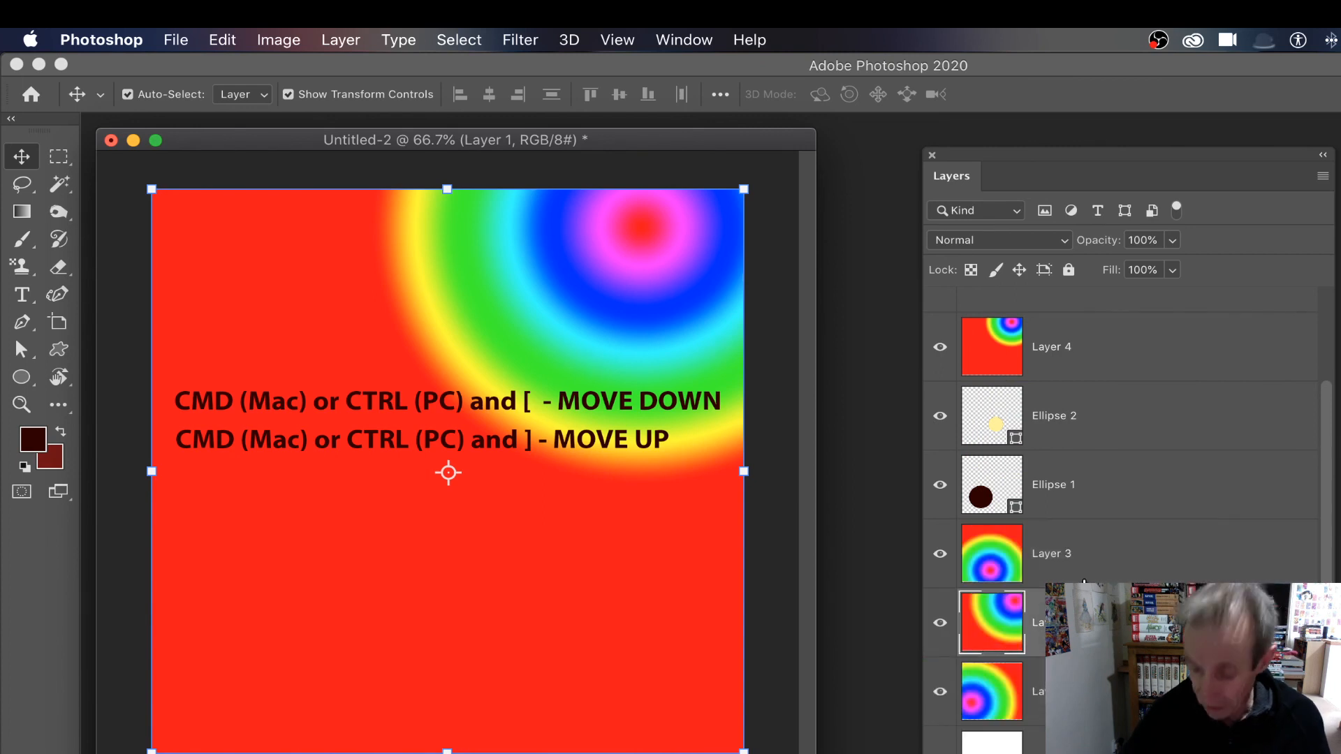
- Shift Layer 1 down below Layer 2, and raise it level by level to directly above Layer 3
{"action": "key", "text": "super"}
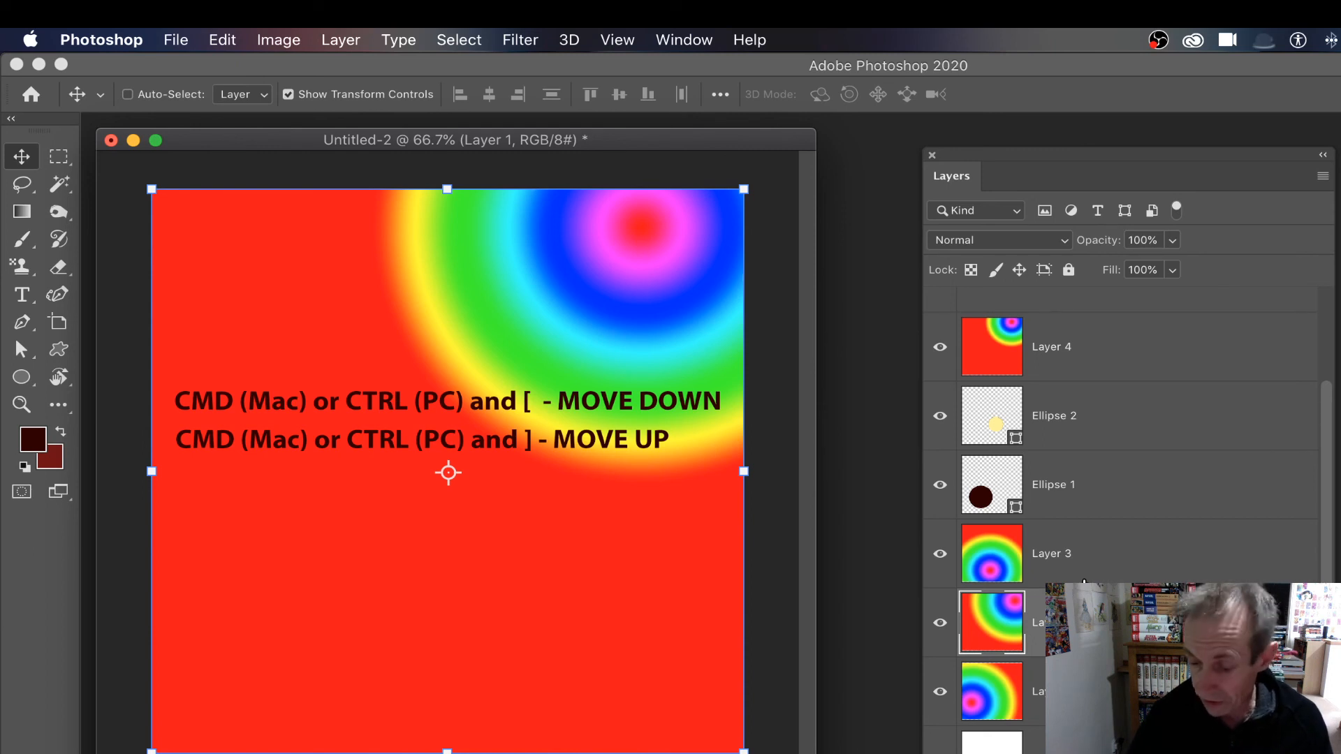
{"action": "key", "text": "super+bracketleft"}
{"action": "key", "text": "super+bracketright"}
{"action": "key", "text": "super+bracketleft"}
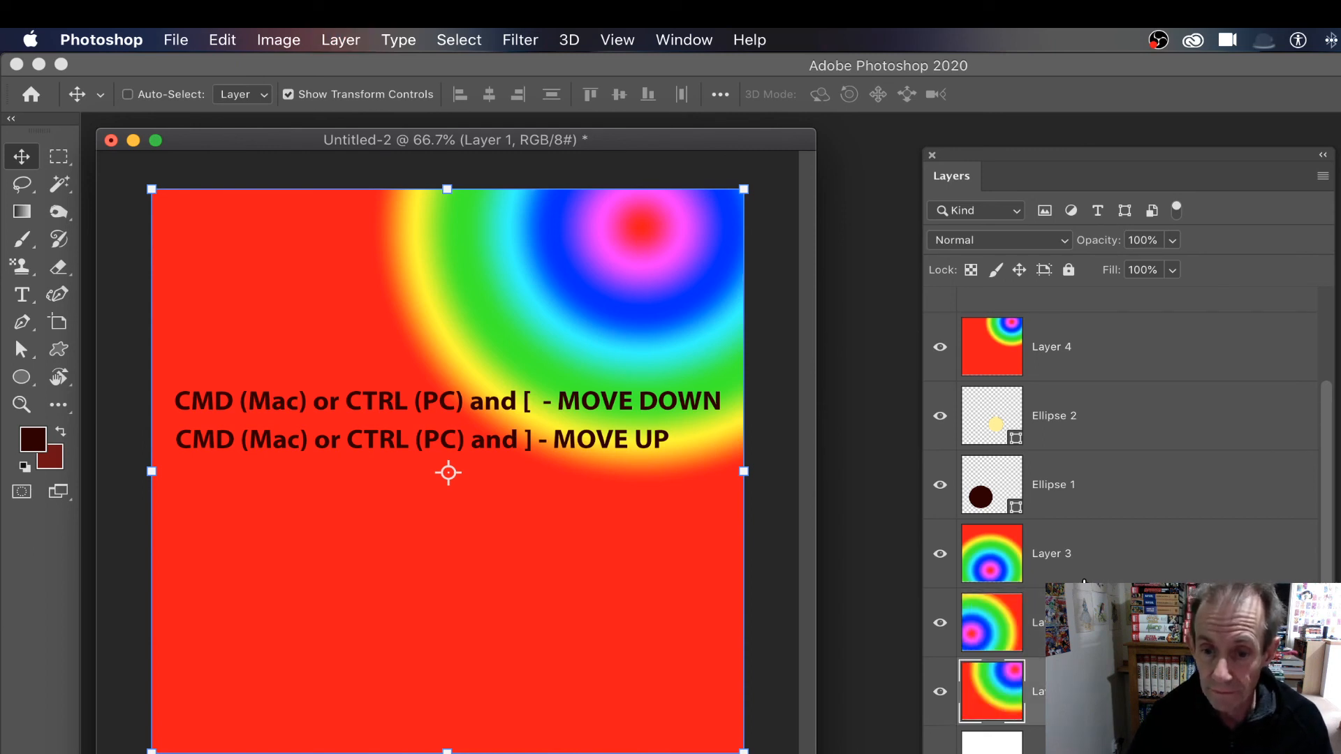
{"action": "key", "text": "super+bracketright"}
{"action": "key", "text": "super+bracketright"}
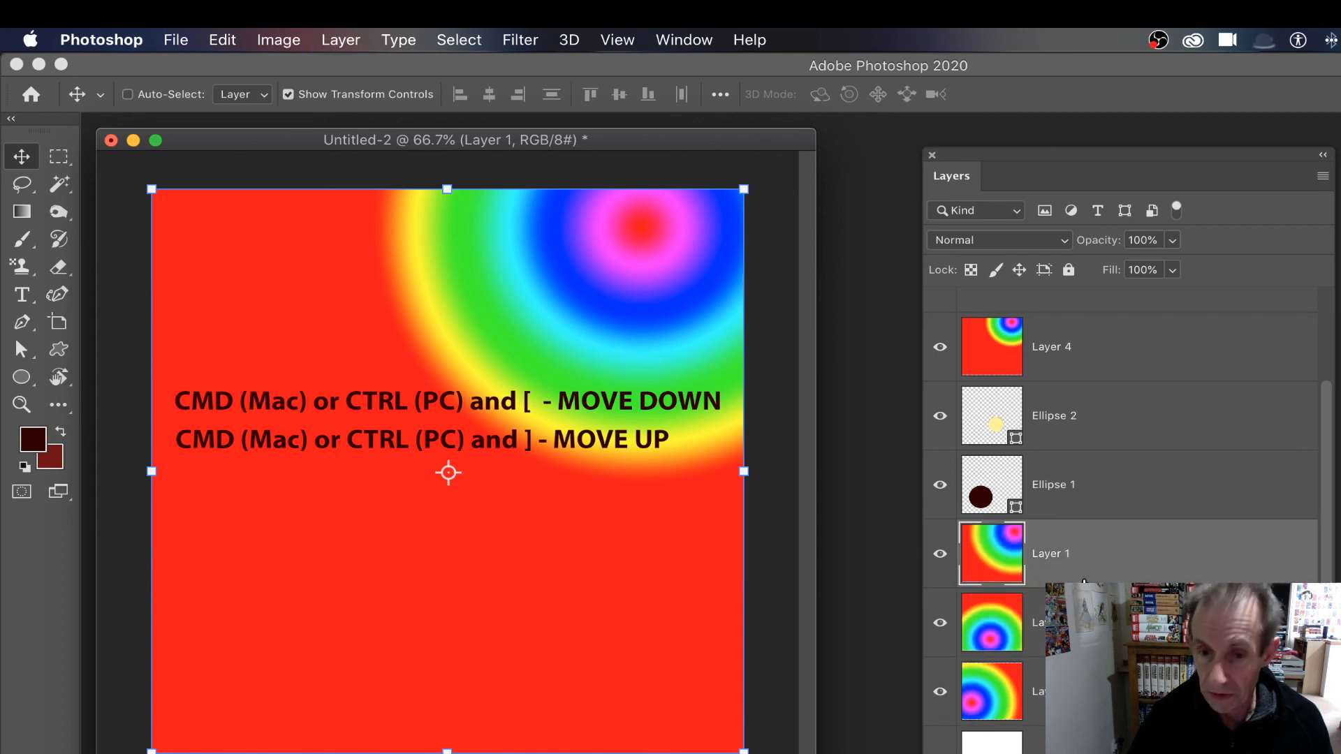